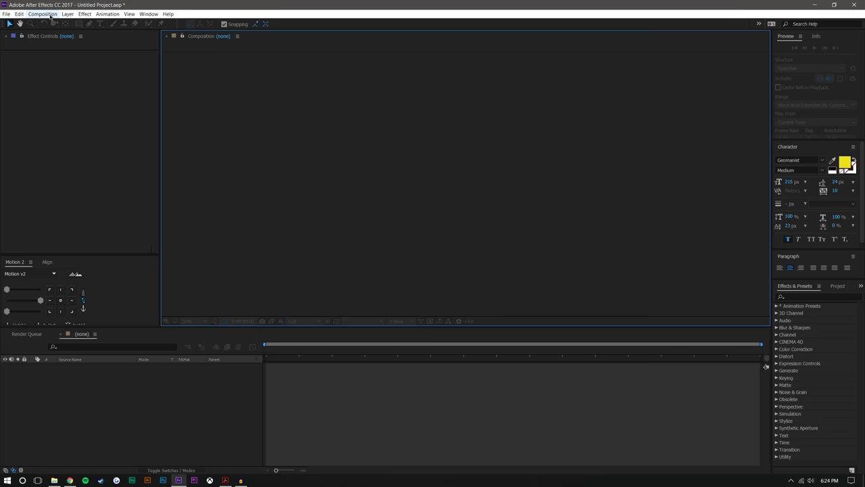
- Create a new composition at 1920 x 1080 px with a frame rate of 59.94 frames per second
{"action": "left_click", "coordinate": [47, 24]}
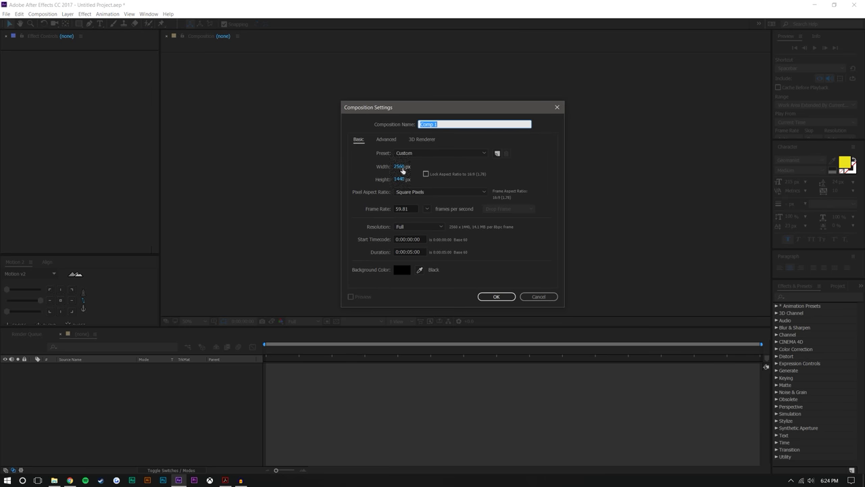
{"action": "left_click", "coordinate": [401, 167]}
{"action": "type", "text": "1920"}
{"action": "key", "text": "Tab"}
{"action": "type", "text": "1080"}
{"action": "left_click", "coordinate": [427, 208]}
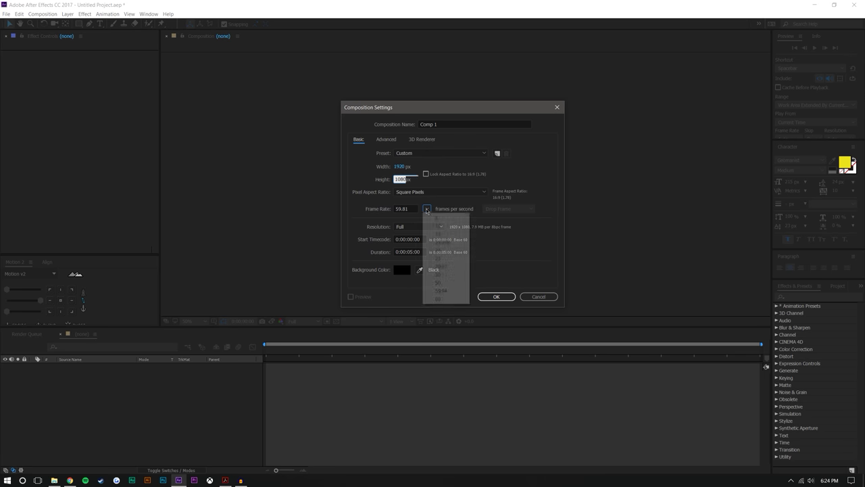
{"action": "left_click", "coordinate": [444, 291]}
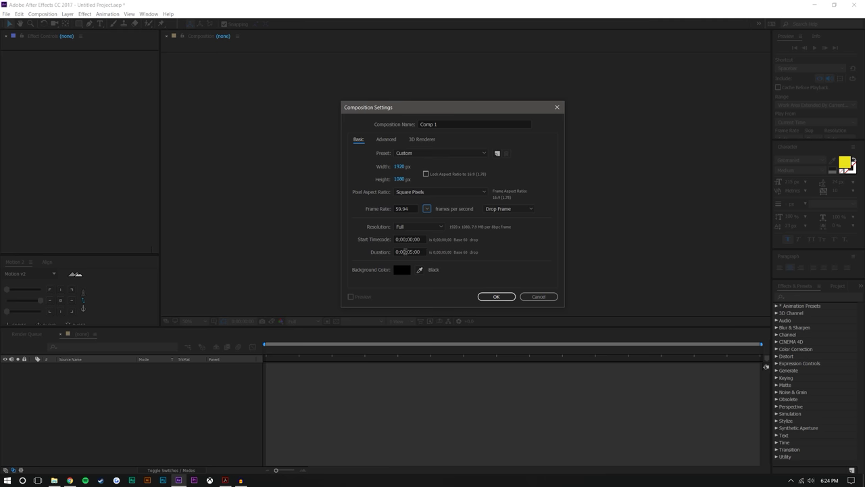
{"action": "left_click", "coordinate": [504, 297]}
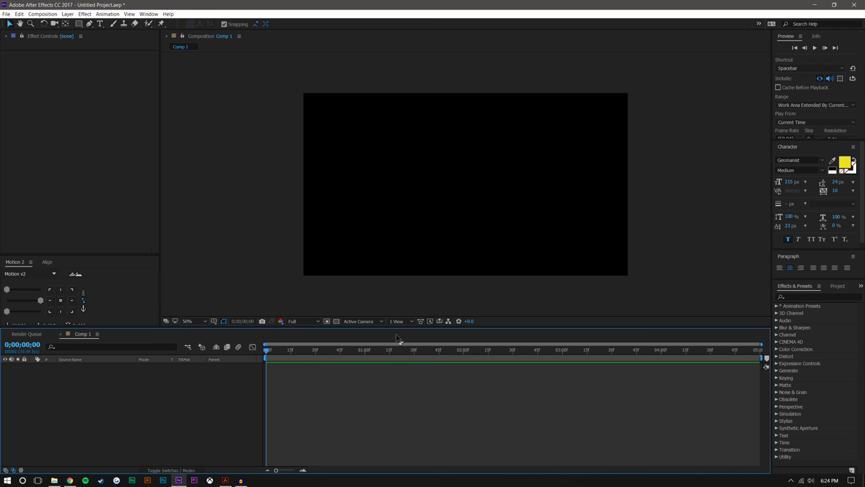
- Add a white solid layer of 1920 x 1080 px to the composition
{"action": "left_click_drag", "start_coordinate": [395, 335], "coordinate": [394, 345]}
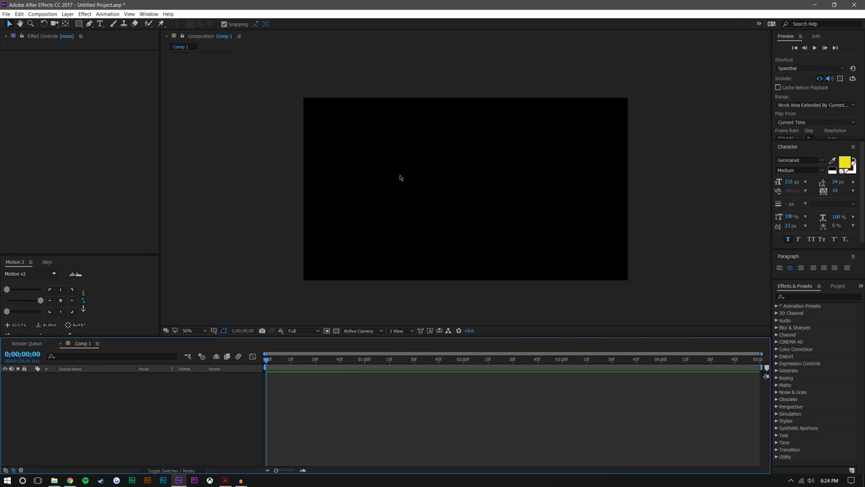
{"action": "left_click", "coordinate": [67, 14]}
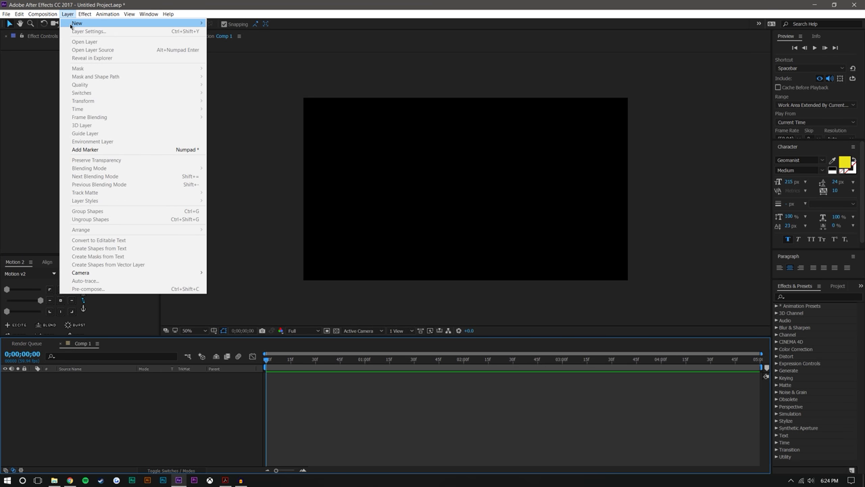
{"action": "mouse_move", "coordinate": [169, 25]}
{"action": "left_click", "coordinate": [251, 31]}
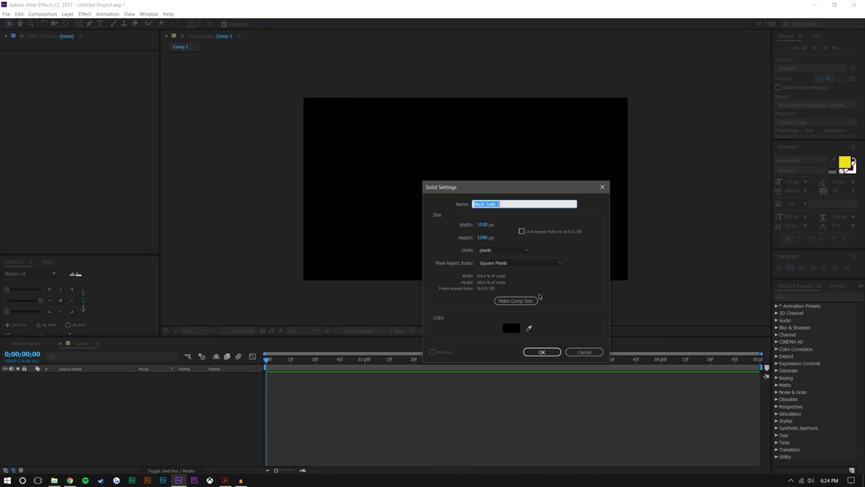
{"action": "left_click", "coordinate": [530, 330]}
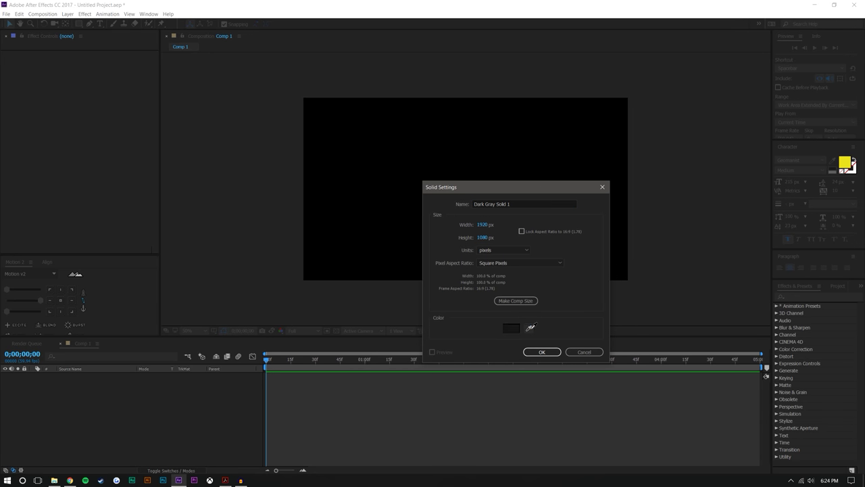
{"action": "key", "text": "alt+Tab"}
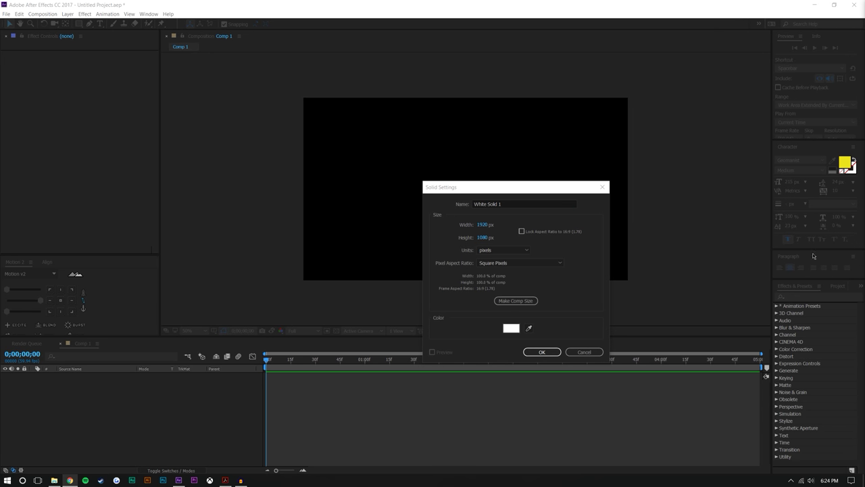
{"action": "left_click", "coordinate": [551, 352]}
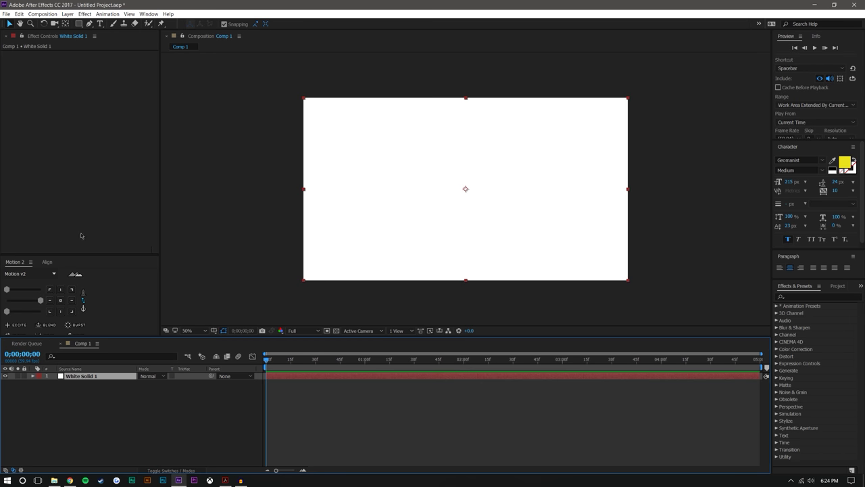
- Rename the white solid layer to BG and lock it
{"action": "left_click", "coordinate": [170, 424]}
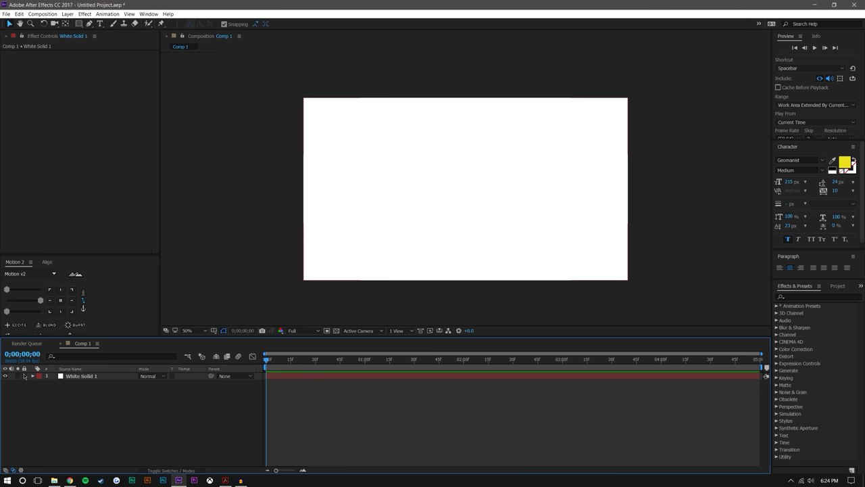
{"action": "left_click", "coordinate": [25, 376]}
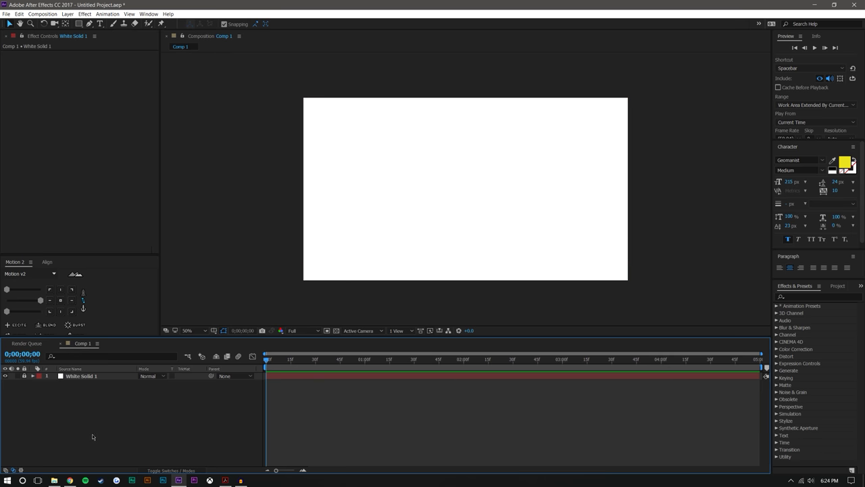
{"action": "left_click", "coordinate": [25, 376]}
{"action": "right_click", "coordinate": [70, 381]}
{"action": "right_click", "coordinate": [77, 377]}
{"action": "left_click", "coordinate": [97, 371]}
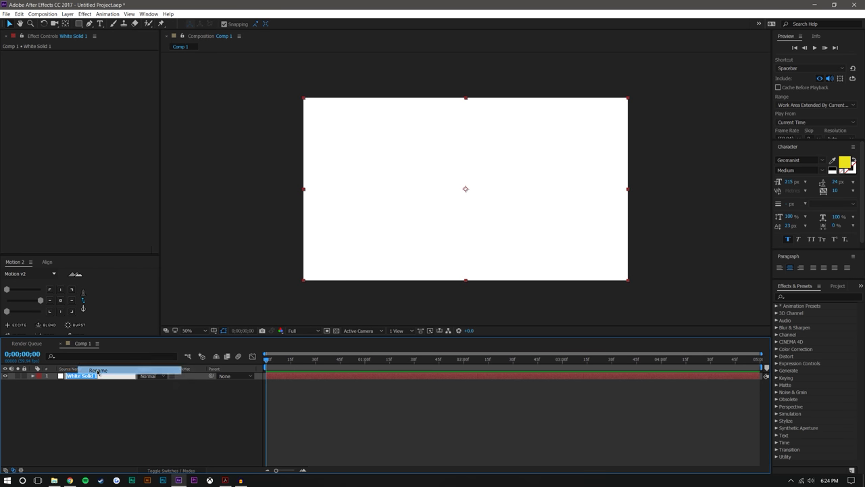
{"action": "type", "text": "BG"}
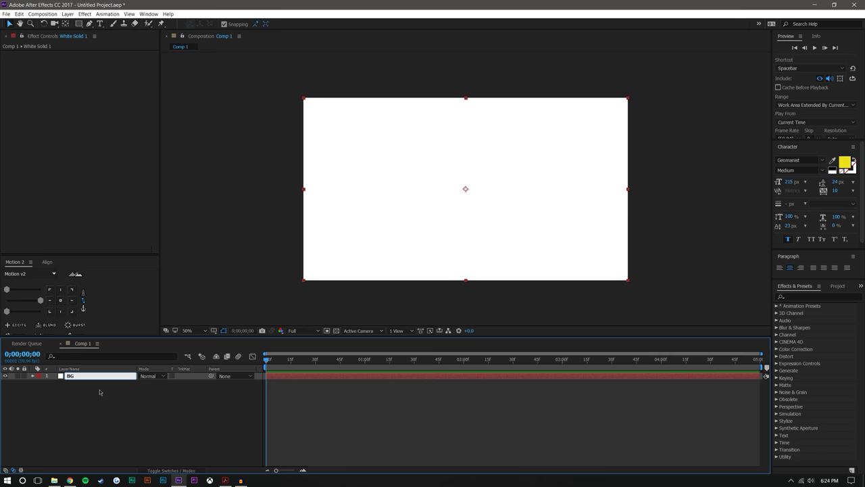
{"action": "left_click", "coordinate": [163, 433]}
{"action": "left_click_drag", "start_coordinate": [386, 187], "coordinate": [634, 160]}
{"action": "left_click_drag", "start_coordinate": [680, 118], "coordinate": [687, 112]}
- Fit the composition view up to 100% and add a text layer reading "Google"
{"action": "left_click", "coordinate": [196, 331]}
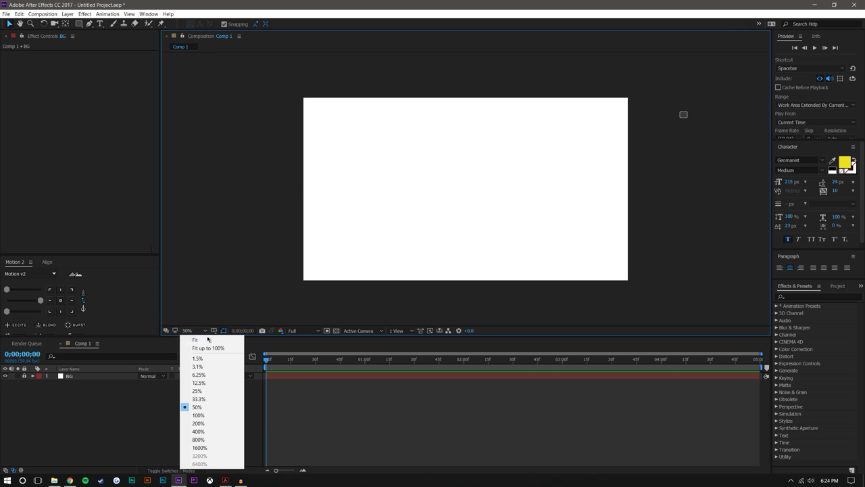
{"action": "left_click", "coordinate": [209, 348]}
{"action": "left_click", "coordinate": [98, 23]}
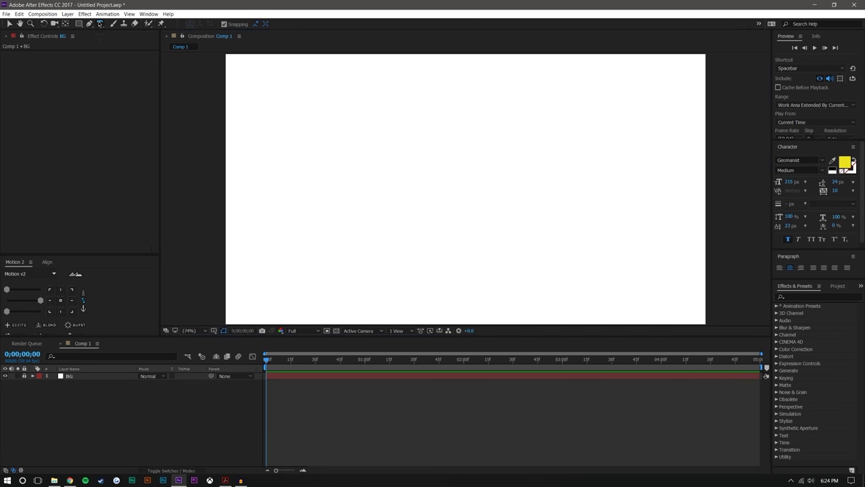
{"action": "left_click", "coordinate": [382, 160]}
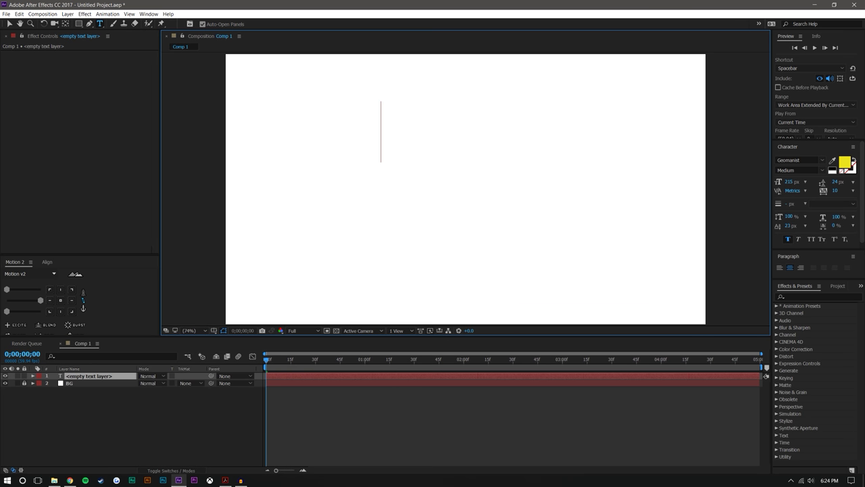
{"action": "type", "text": "Googl"}
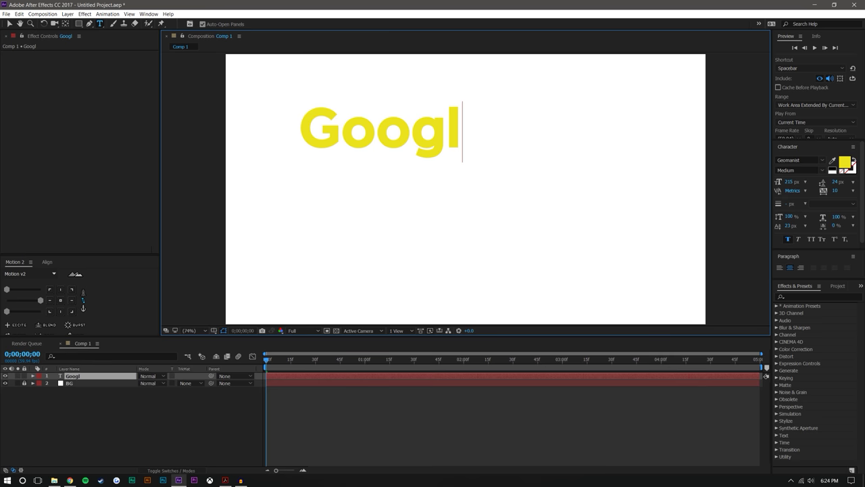
{"action": "type", "text": "e"}
{"action": "left_click", "coordinate": [9, 23]}
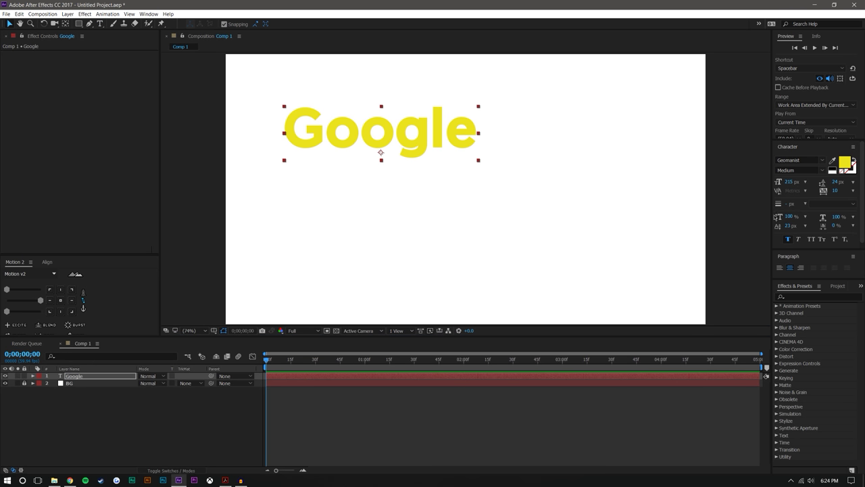
- Widen the column holding the Character and Paragraph panels slightly and check which panels are enabled
{"action": "left_click_drag", "start_coordinate": [771, 215], "coordinate": [760, 215]}
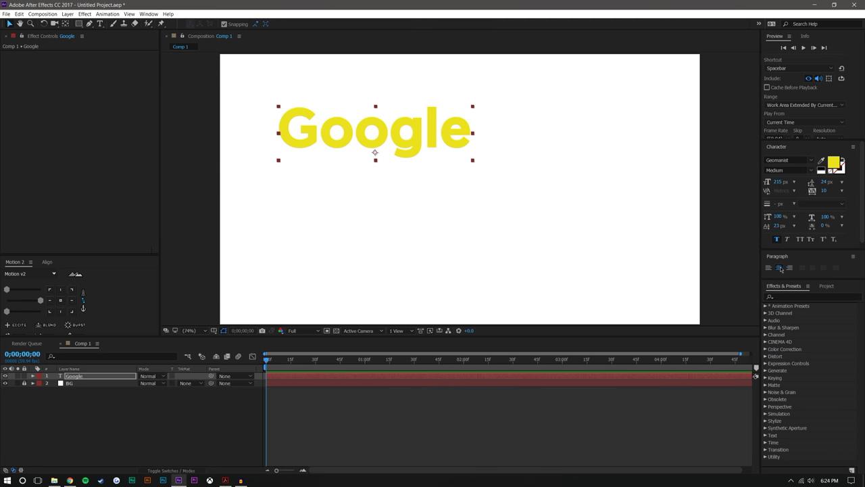
{"action": "left_click", "coordinate": [149, 13]}
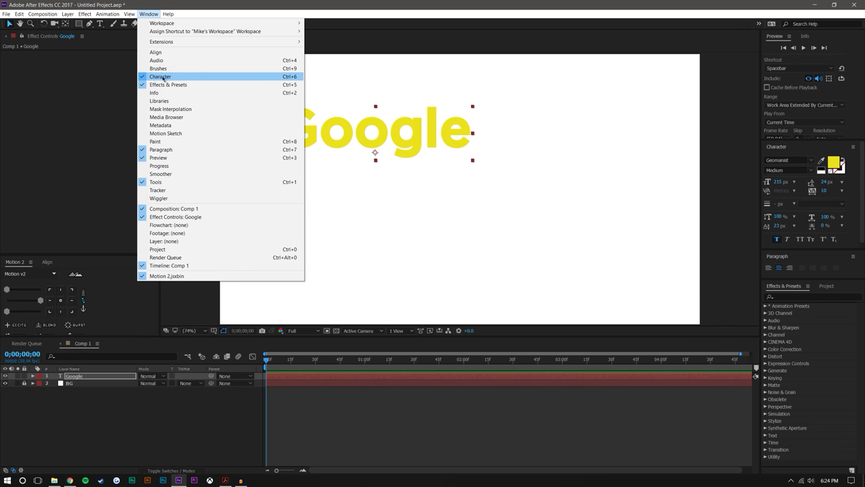
{"action": "left_click", "coordinate": [526, 417]}
- Place the Google text's anchor point at its centre and move the text to the upper middle of the composition
{"action": "left_click", "coordinate": [371, 136]}
{"action": "key", "text": "y"}
{"action": "left_click_drag", "start_coordinate": [375, 153], "coordinate": [461, 174]}
{"action": "left_click", "coordinate": [11, 25]}
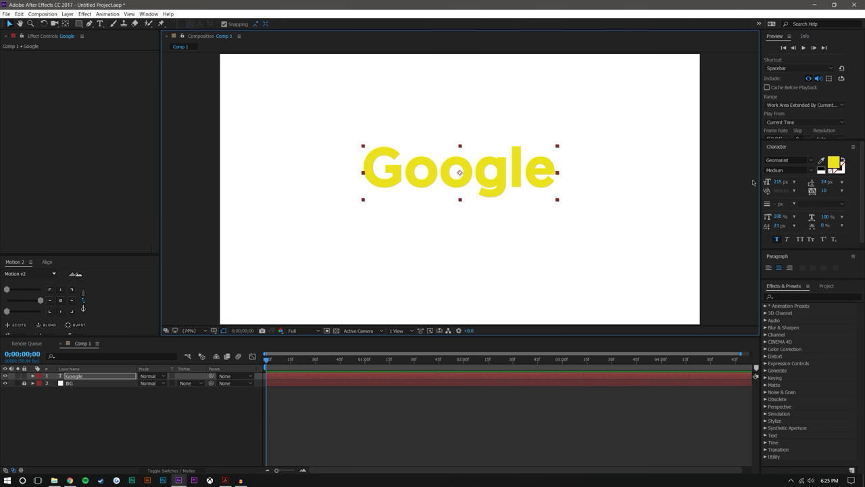
{"action": "left_click", "coordinate": [747, 181]}
- Scale the Google text layer down to 84.6%
{"action": "scroll", "coordinate": [632, 195], "scroll_direction": "down", "scroll_amount": 1}
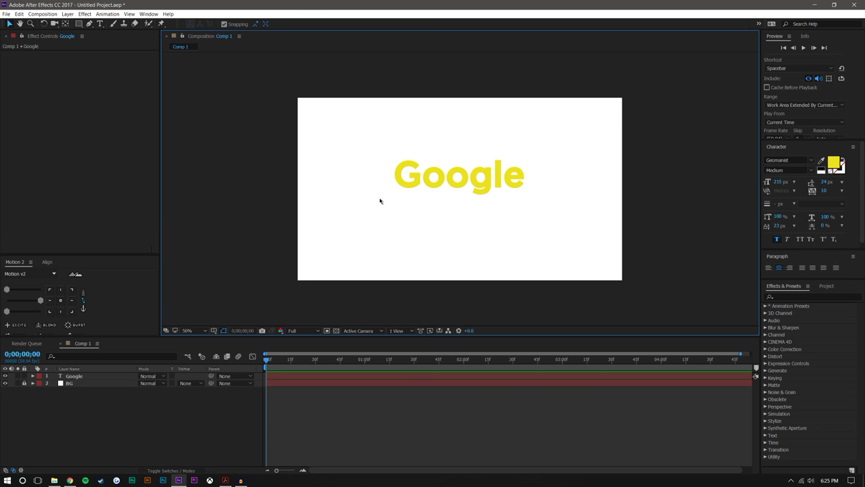
{"action": "left_click", "coordinate": [470, 178]}
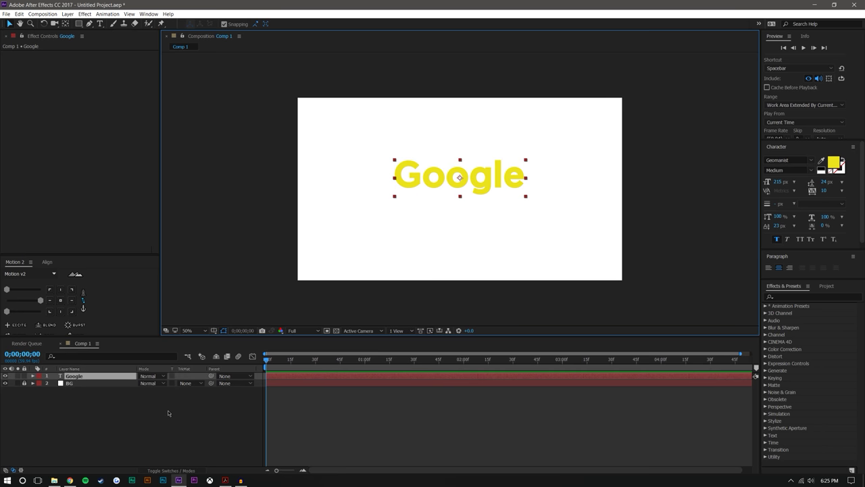
{"action": "key", "text": "s"}
{"action": "left_click_drag", "start_coordinate": [160, 383], "coordinate": [117, 404]}
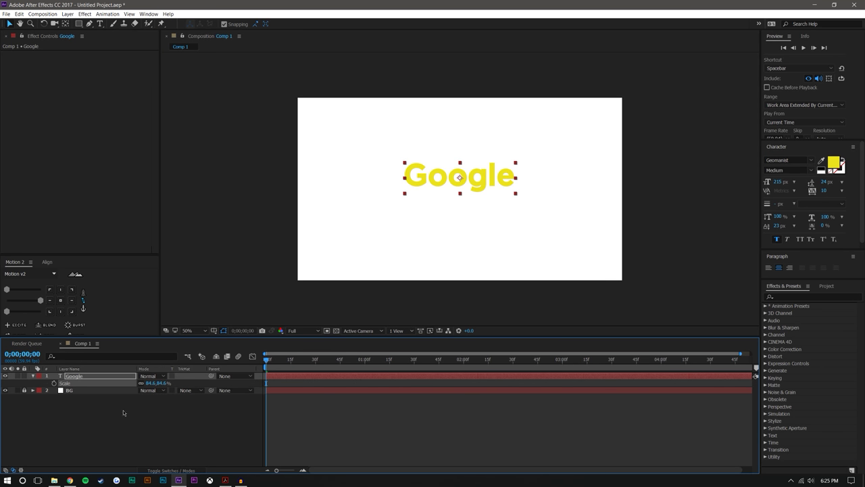
{"action": "left_click", "coordinate": [404, 233]}
- Fill the letter G of the Google text with blue
{"action": "key", "text": "slash"}
{"action": "left_click", "coordinate": [99, 23]}
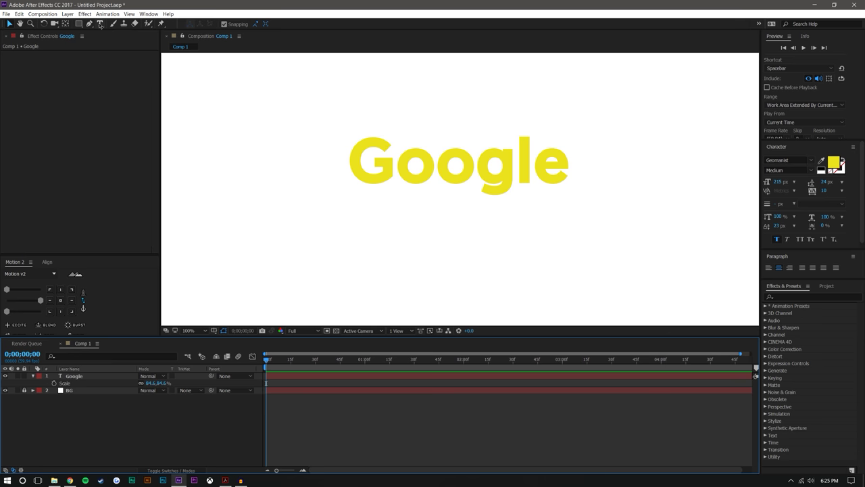
{"action": "left_click_drag", "start_coordinate": [380, 152], "coordinate": [348, 152]}
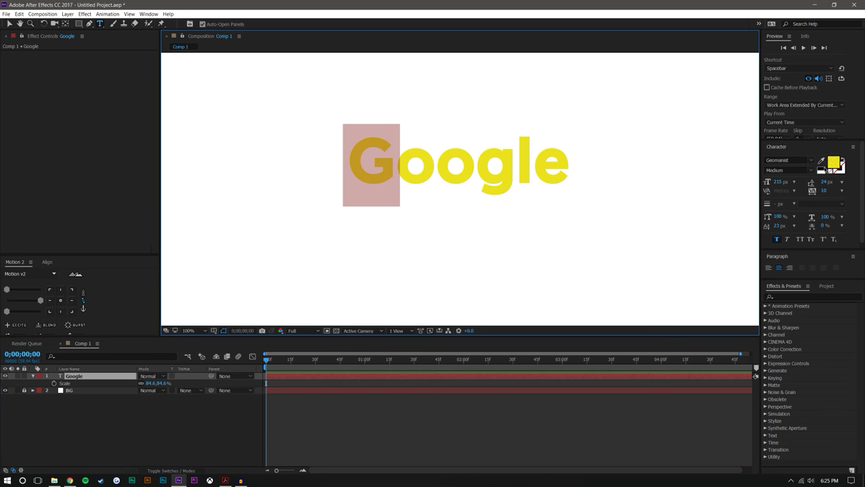
{"action": "left_click", "coordinate": [822, 162]}
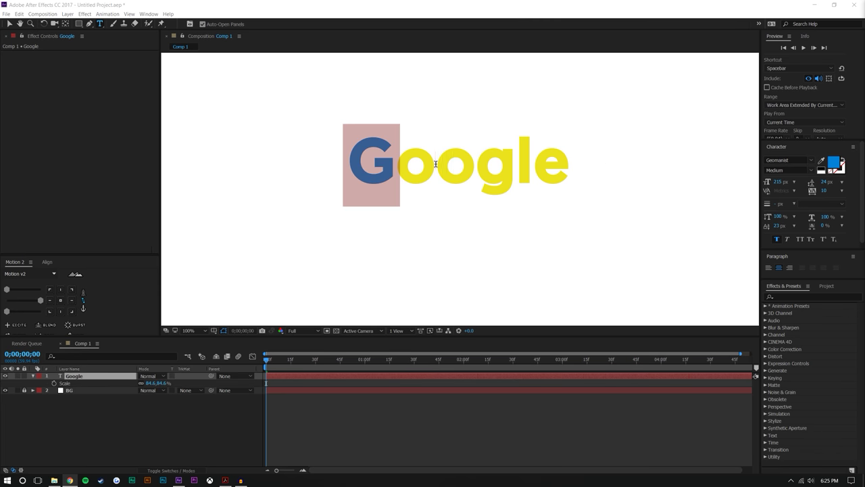
- Fill the first letter o of the Google text with red
{"action": "left_click", "coordinate": [436, 164]}
{"action": "left_click", "coordinate": [407, 164], "text": "shift"}
{"action": "left_click", "coordinate": [821, 161]}
{"action": "left_click", "coordinate": [834, 161]}
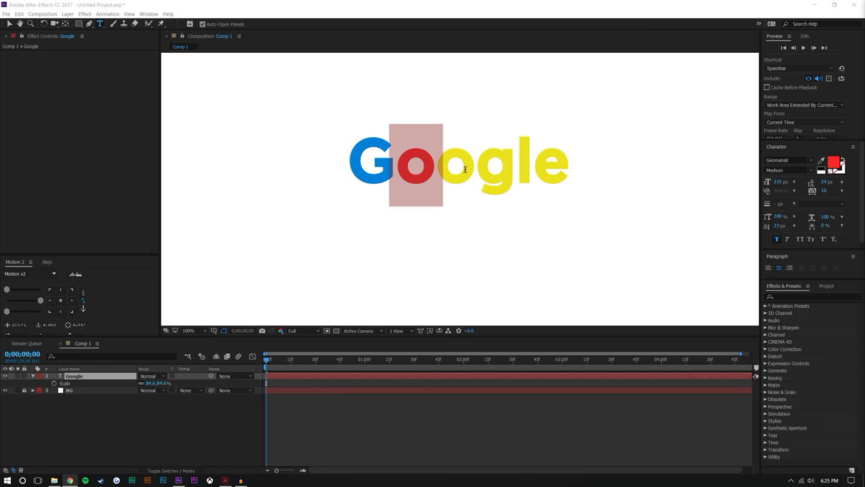
{"action": "key", "text": "Return"}
- Fill the lowercase g with the blue sampled from the capital G
{"action": "left_click", "coordinate": [475, 164]}
{"action": "left_click", "coordinate": [517, 167], "text": "shift"}
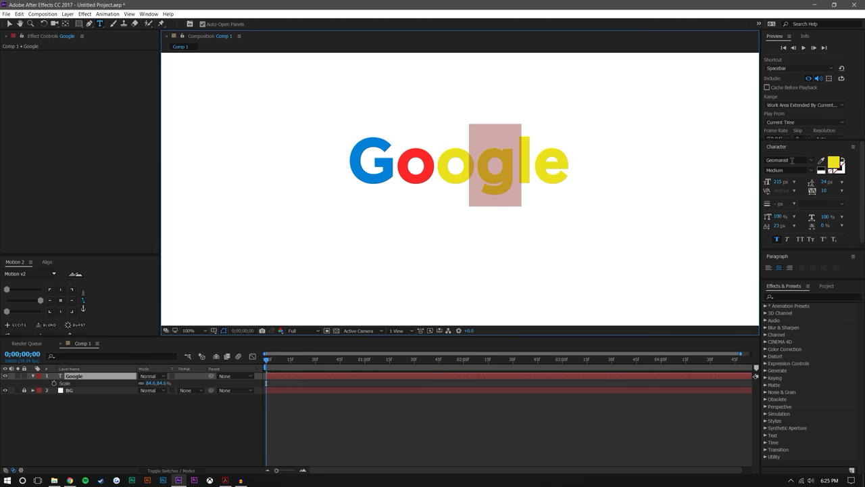
{"action": "left_click", "coordinate": [820, 161]}
{"action": "left_click", "coordinate": [355, 161]}
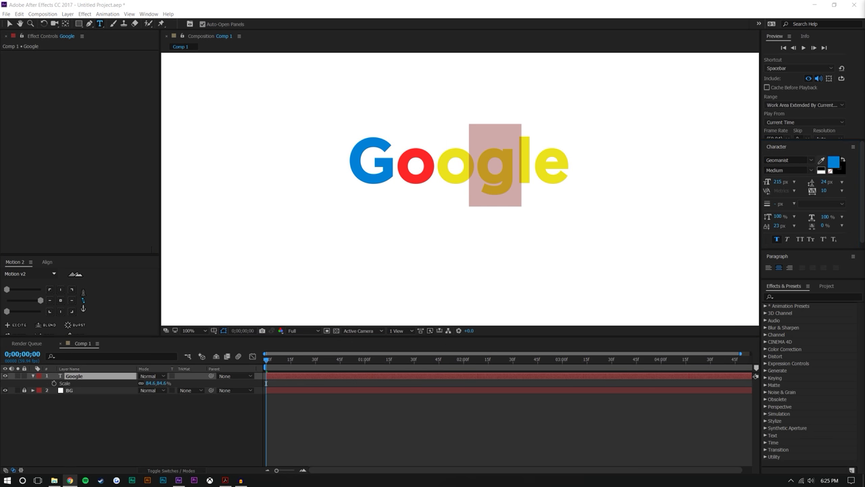
- Fill the letter l of the Google text with green
{"action": "left_click", "coordinate": [532, 159]}
{"action": "left_click", "coordinate": [517, 159], "text": "shift"}
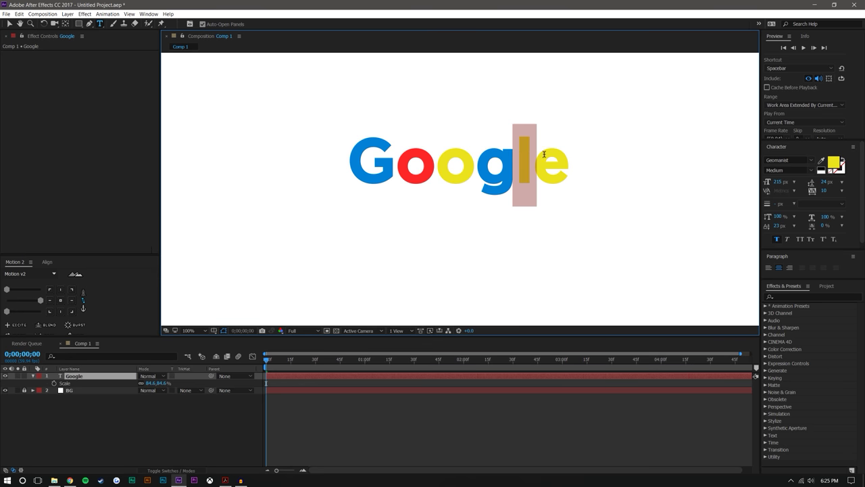
{"action": "left_click", "coordinate": [830, 164]}
{"action": "key", "text": "Return"}
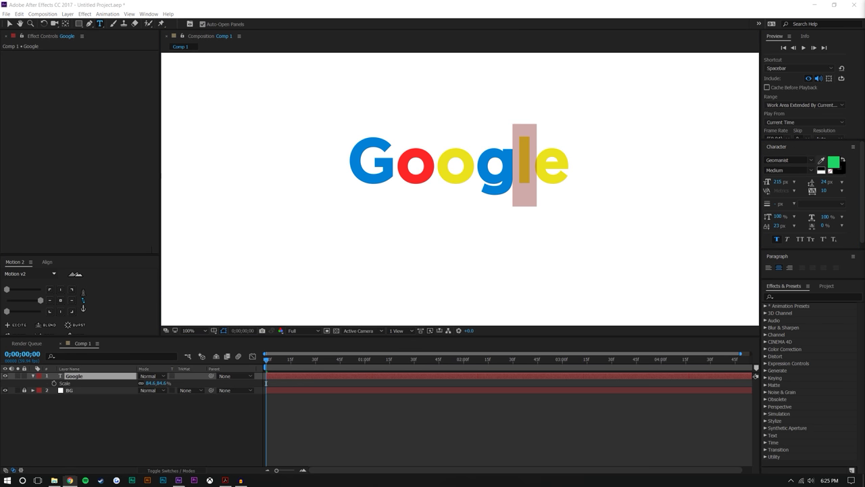
- Fill the final letter e with red and finish editing the text
{"action": "left_click", "coordinate": [569, 162]}
{"action": "left_click", "coordinate": [544, 160], "text": "shift"}
{"action": "left_click", "coordinate": [833, 163]}
{"action": "key", "text": "Return"}
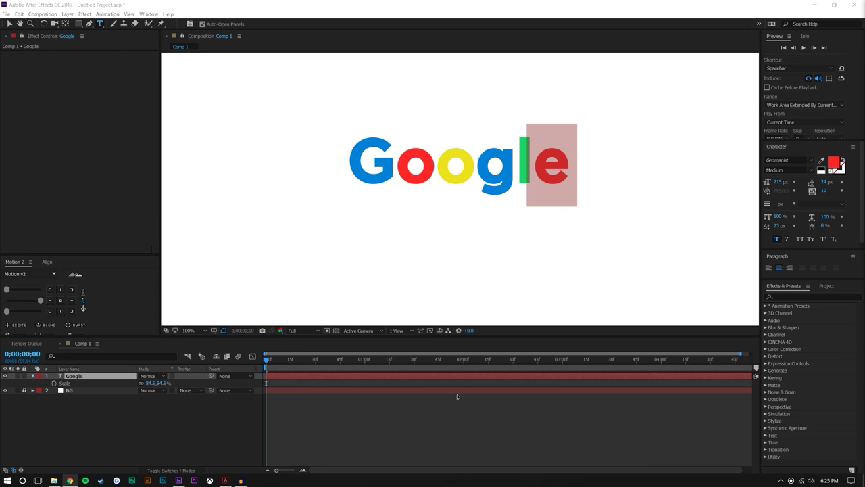
{"action": "left_click", "coordinate": [205, 429]}
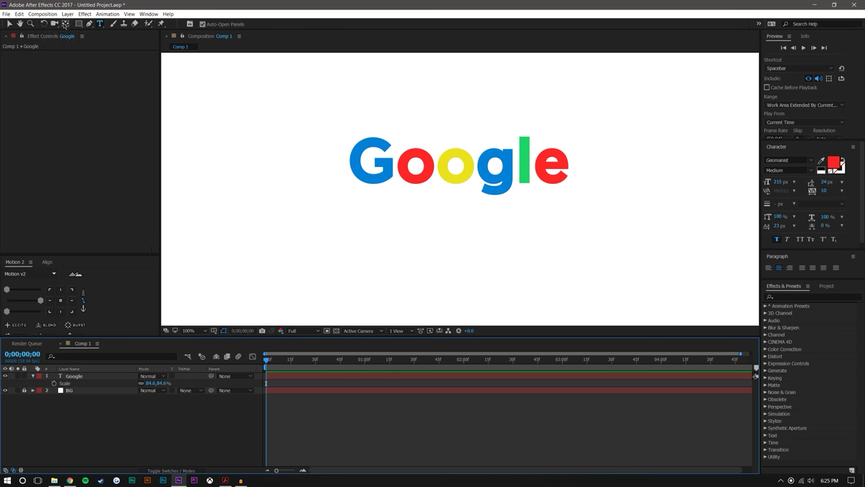
- Draw a wide, thin light grey rectangle below the Google text and set its stroke width to 0 px
{"action": "left_click", "coordinate": [79, 24]}
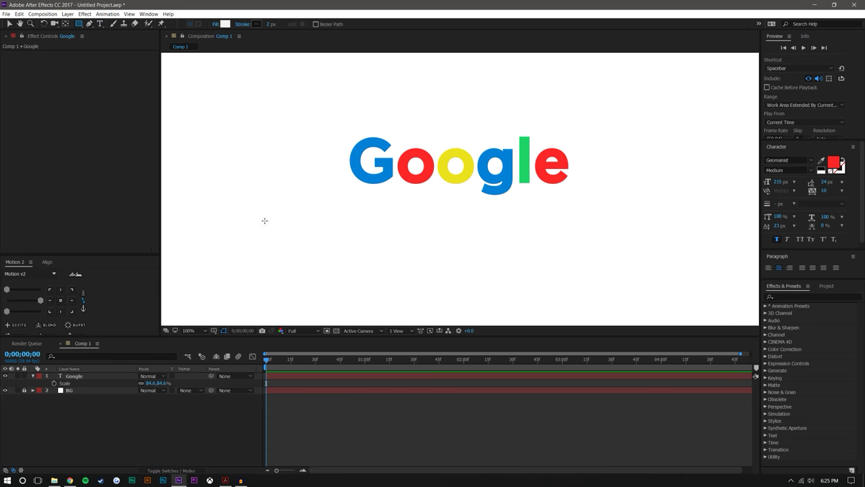
{"action": "left_click_drag", "start_coordinate": [317, 213], "coordinate": [590, 233]}
{"action": "key", "text": "v"}
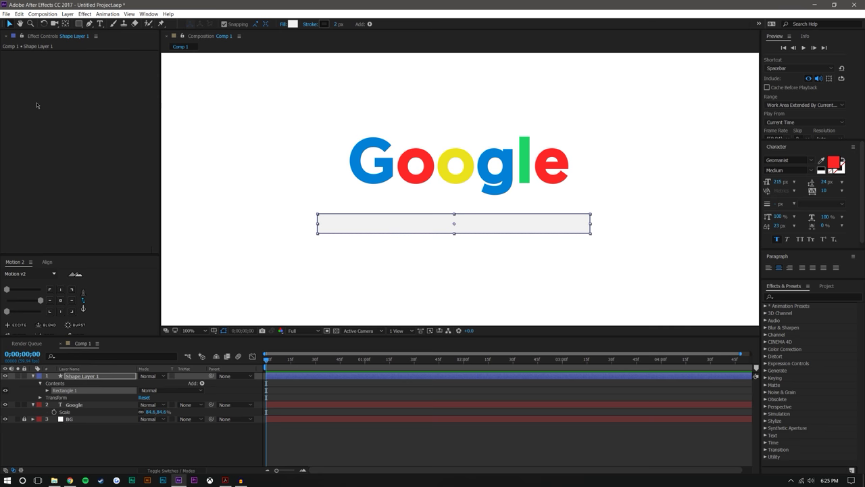
{"action": "left_click", "coordinate": [172, 440]}
{"action": "left_click", "coordinate": [473, 233]}
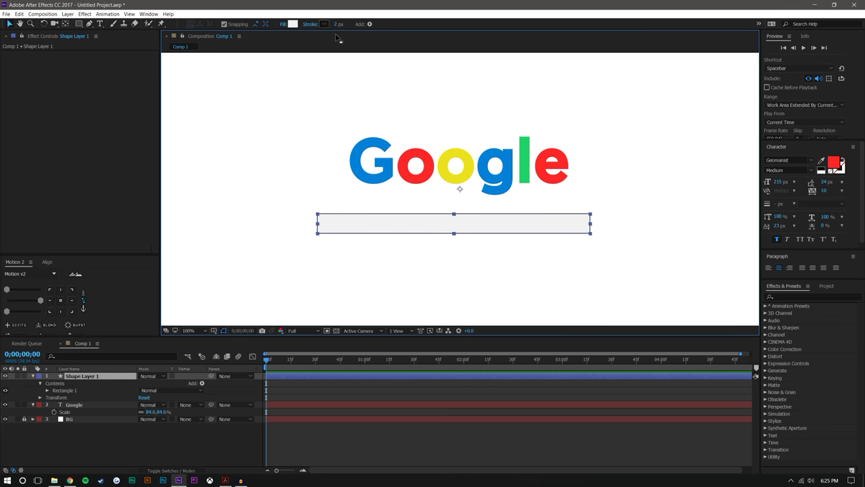
{"action": "left_click", "coordinate": [292, 216]}
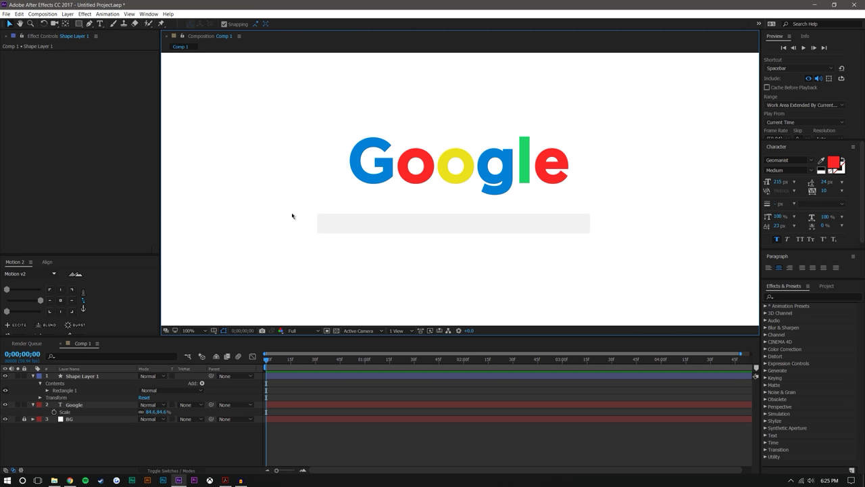
- Move the rectangle's anchor point to its own centre and centre the rectangle horizontally under the Google text
{"action": "left_click", "coordinate": [534, 220]}
{"action": "key", "text": "y"}
{"action": "left_click_drag", "start_coordinate": [459, 190], "coordinate": [454, 224]}
{"action": "left_click", "coordinate": [9, 23]}
{"action": "mouse_move", "coordinate": [454, 225]}
{"action": "left_mouse_down"}
{"action": "mouse_move", "coordinate": [459, 170]}
{"action": "mouse_move", "coordinate": [468, 230]}
{"action": "left_mouse_up"}
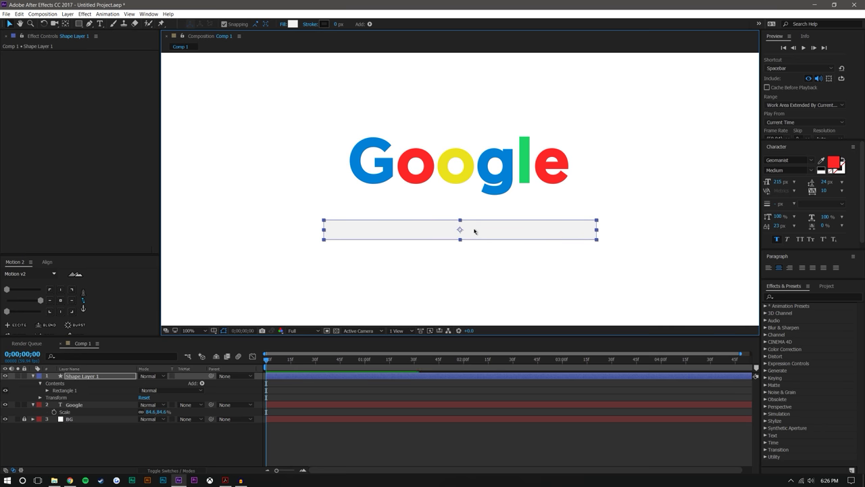
{"action": "left_click", "coordinate": [650, 193]}
{"action": "scroll", "coordinate": [576, 209], "scroll_direction": "down", "scroll_amount": 1}
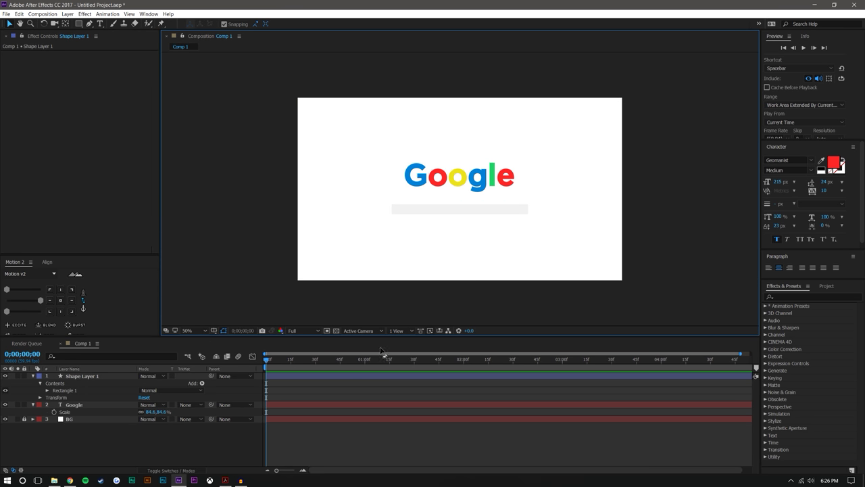
- Move the grey rectangle slightly up, closer to the Google text, keeping it horizontally centred
{"action": "key", "text": "period"}
{"action": "key", "text": "period"}
{"action": "left_click", "coordinate": [459, 225]}
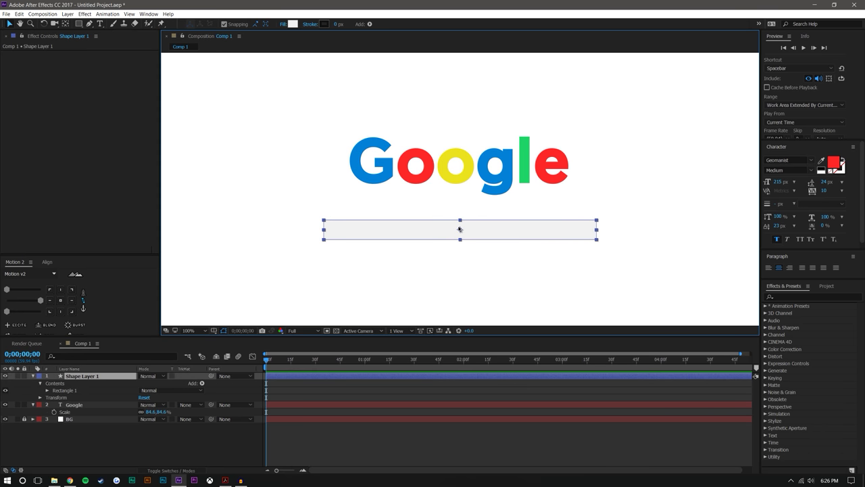
{"action": "left_click", "coordinate": [616, 174]}
{"action": "key", "text": "comma"}
{"action": "key", "text": "comma"}
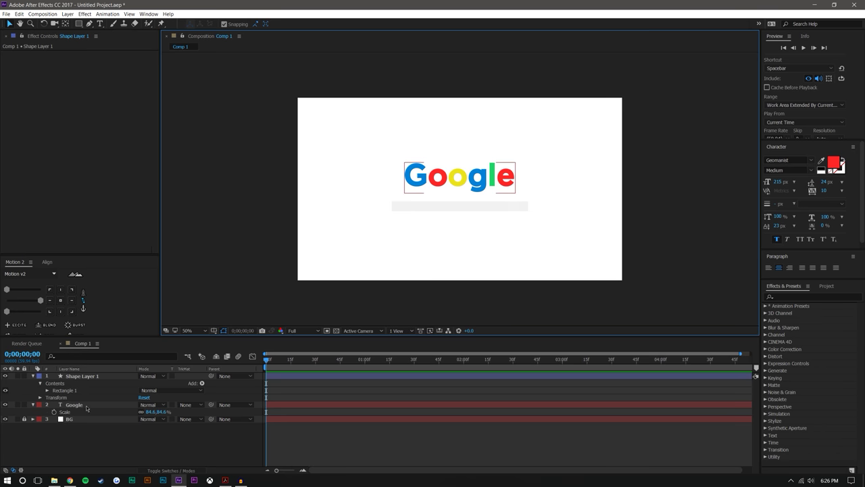
- Collapse the properties of the shape and Google layers and rename the shape layer to Search Bar
{"action": "left_click", "coordinate": [33, 376]}
{"action": "left_click", "coordinate": [34, 383]}
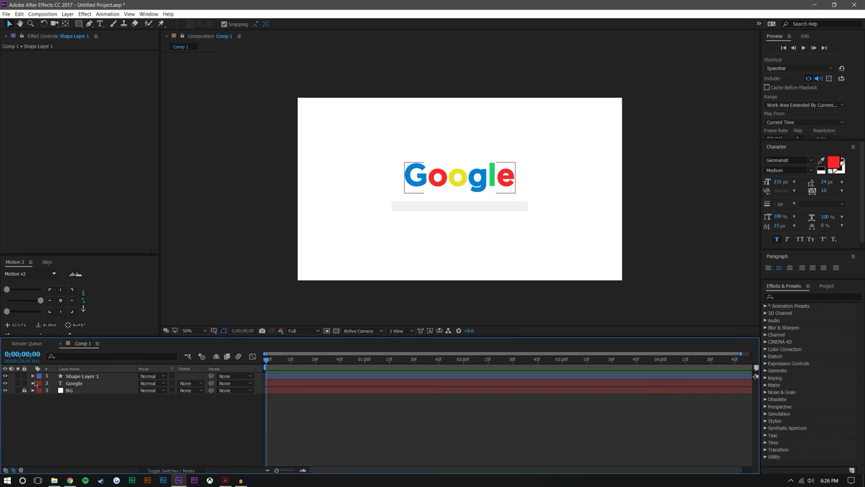
{"action": "right_click", "coordinate": [85, 378]}
{"action": "left_click", "coordinate": [126, 369]}
{"action": "type", "text": "S"}
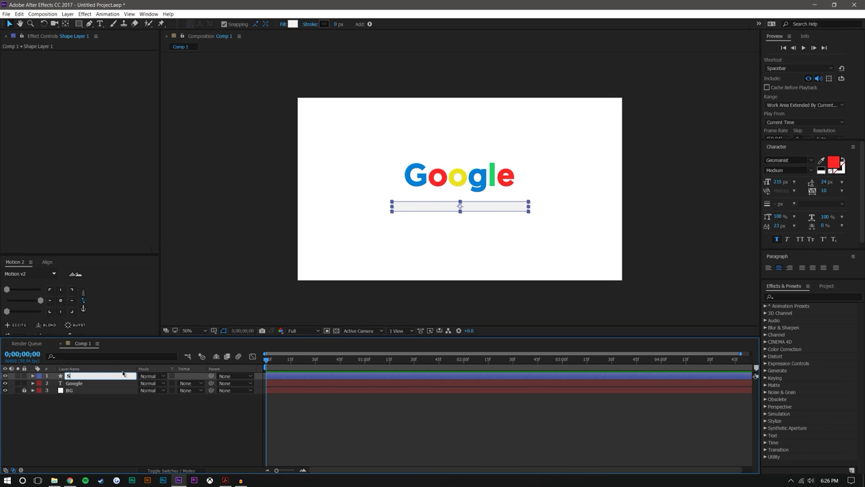
{"action": "type", "text": "earch Bar"}
{"action": "key", "text": "Return"}
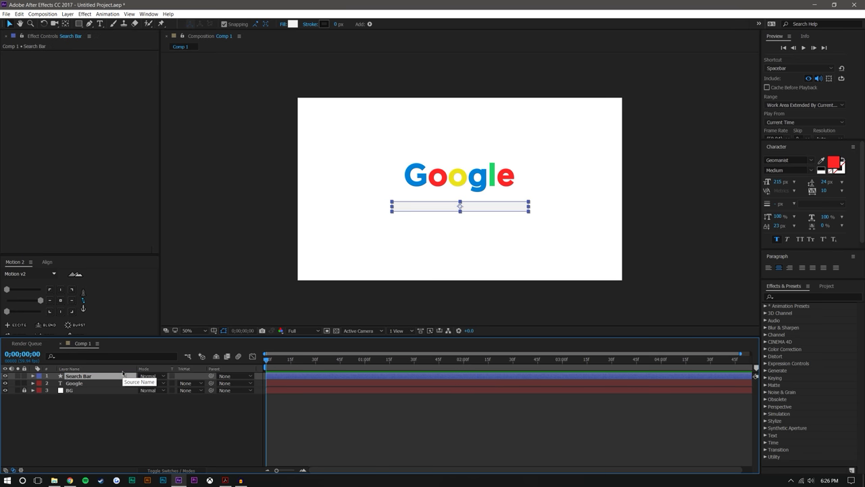
{"action": "left_click", "coordinate": [137, 423]}
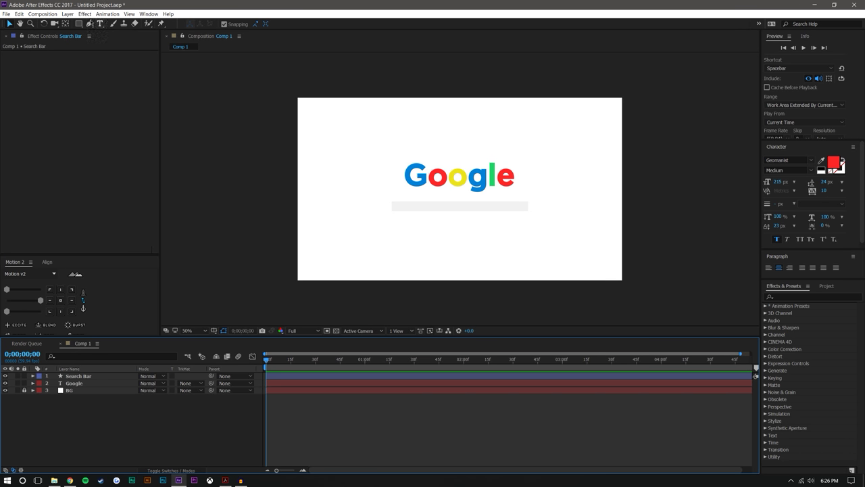
- Add a new adjustment layer above the Search Bar layer
{"action": "left_click", "coordinate": [68, 14]}
{"action": "mouse_move", "coordinate": [102, 23]}
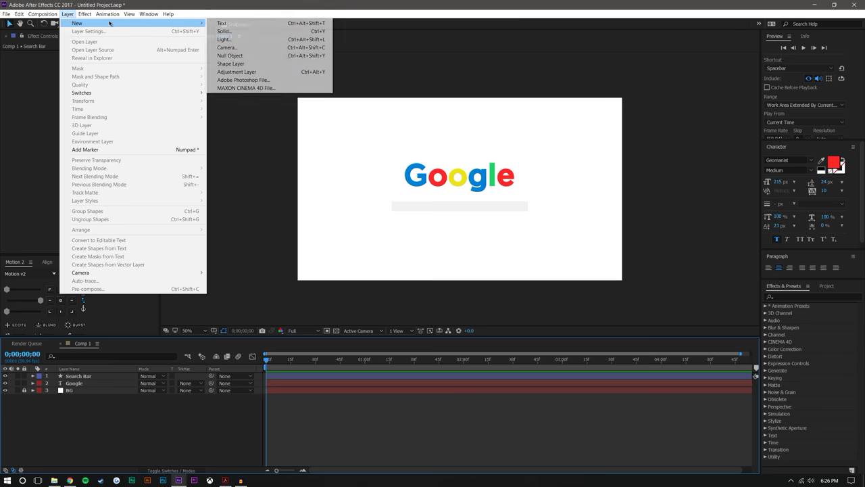
{"action": "left_click", "coordinate": [232, 72]}
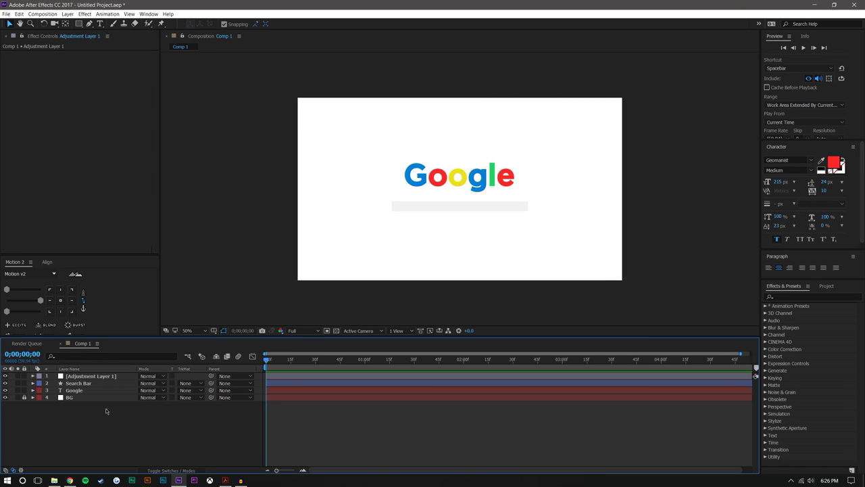
- Try the Invert effect on the adjustment layer and undo it
{"action": "left_click", "coordinate": [806, 296]}
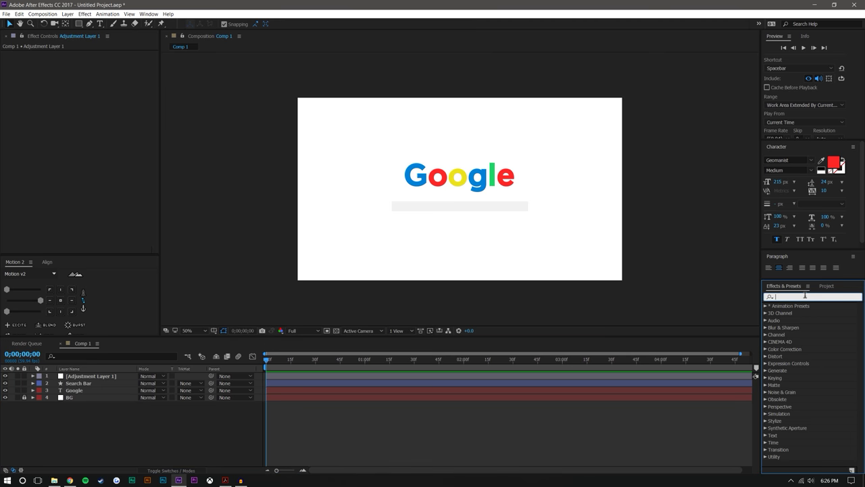
{"action": "type", "text": "invert"}
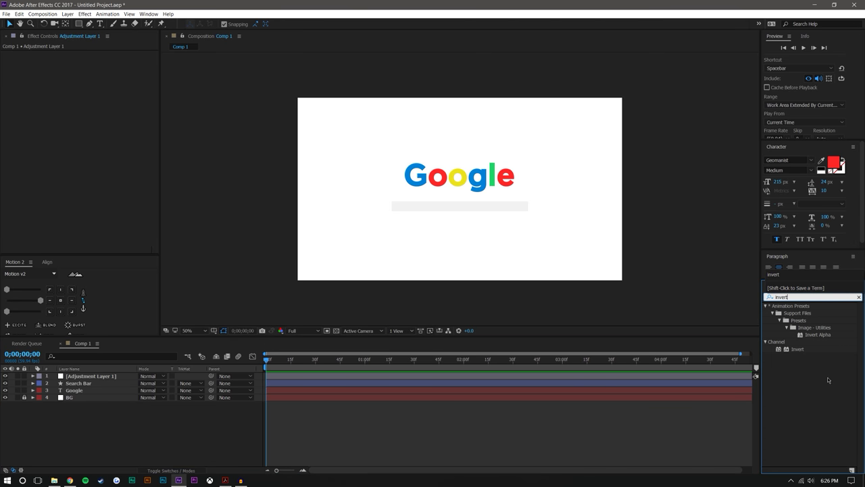
{"action": "left_click_drag", "start_coordinate": [801, 349], "coordinate": [108, 381]}
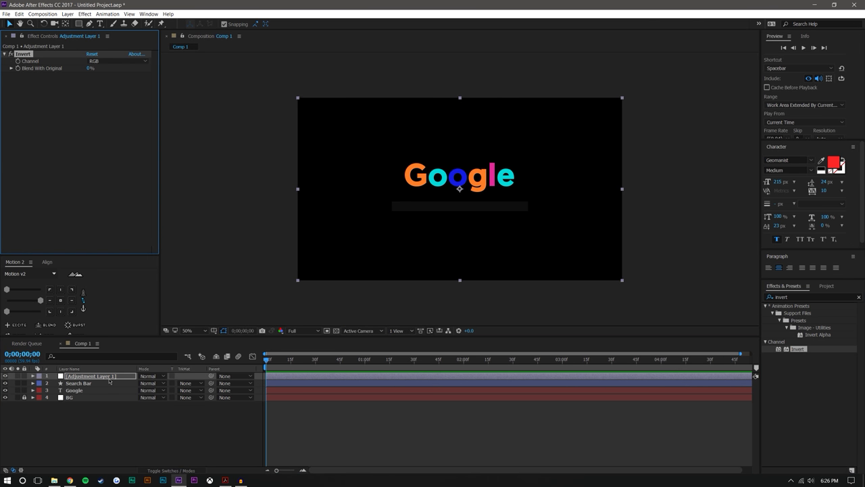
{"action": "key", "text": "ctrl+z"}
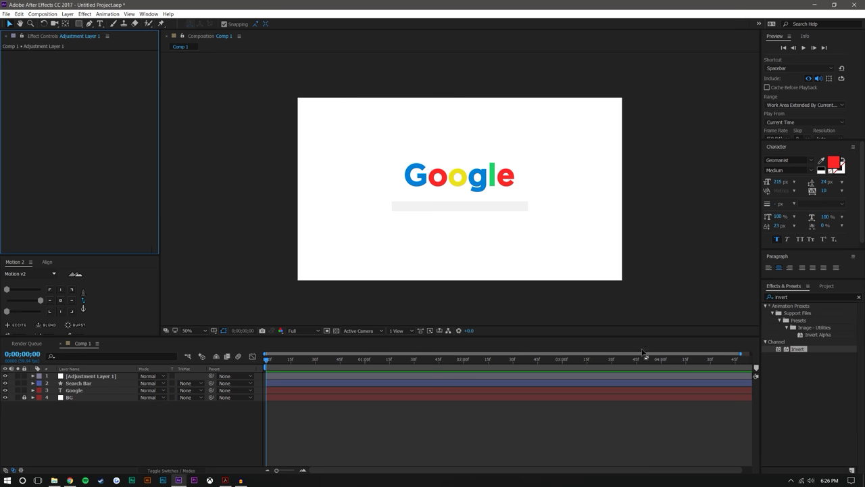
{"action": "left_click", "coordinate": [599, 419]}
- Find the CC Ball Action effect and apply it to the adjustment layer
{"action": "scroll", "coordinate": [378, 228], "scroll_direction": "up", "scroll_amount": 1}
{"action": "left_click", "coordinate": [778, 297]}
{"action": "type", "text": "cc "}
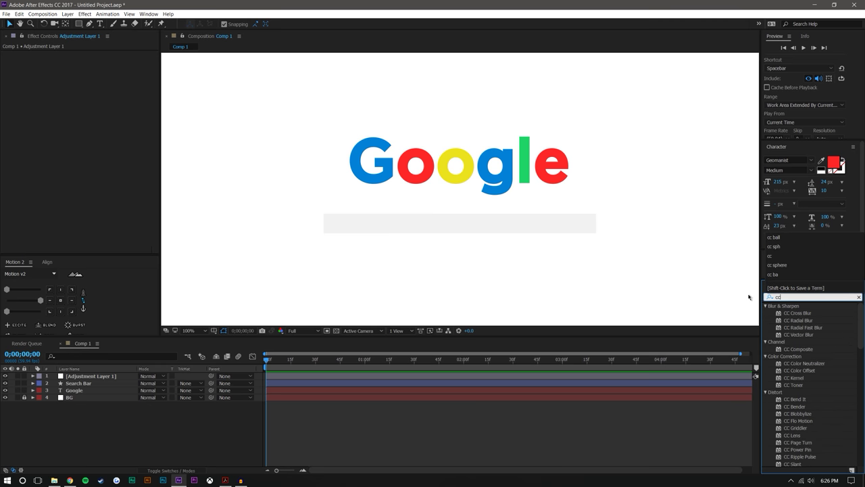
{"action": "type", "text": "ball"}
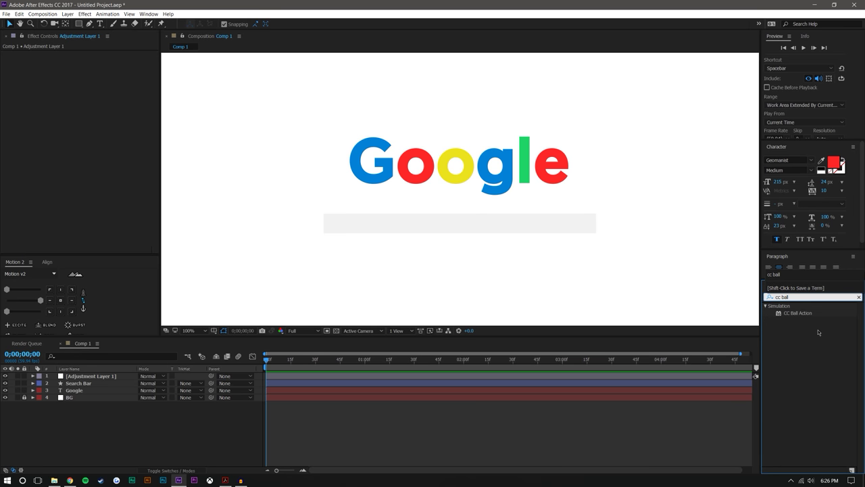
{"action": "left_click_drag", "start_coordinate": [801, 313], "coordinate": [127, 375]}
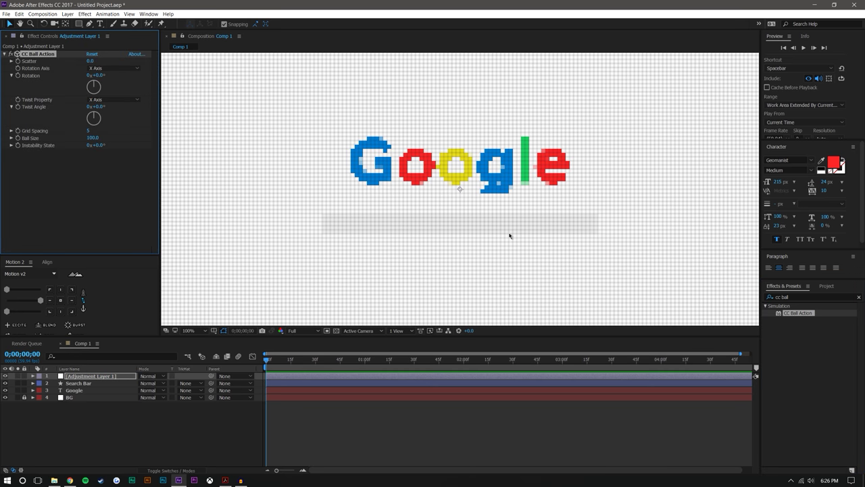
- Try CC Ball Action with Scatter at 1009 and Ball Size at 2, and undo both changes
{"action": "key", "text": "comma"}
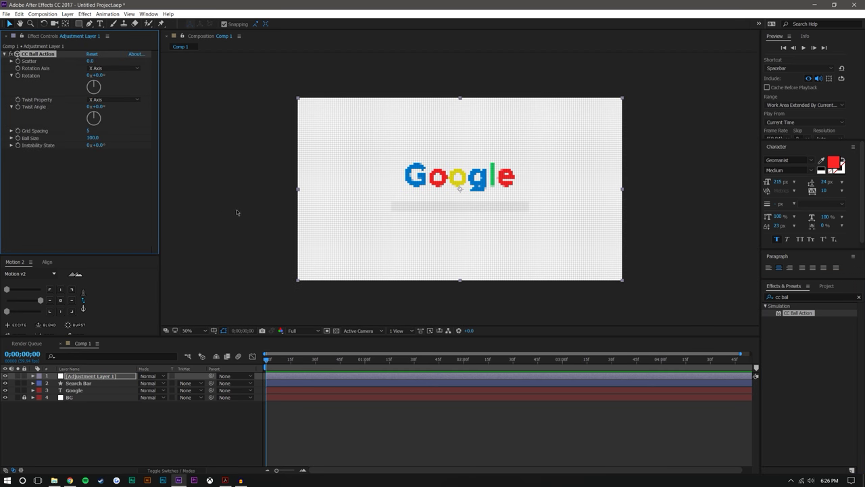
{"action": "left_click_drag", "start_coordinate": [90, 61], "coordinate": [656, 105]}
{"action": "left_click_drag", "start_coordinate": [710, 108], "coordinate": [703, 131]}
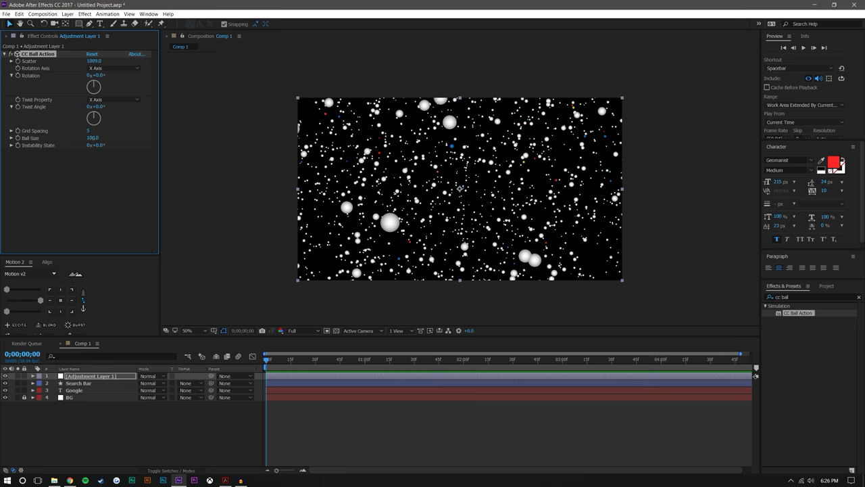
{"action": "left_click_drag", "start_coordinate": [88, 135], "coordinate": [53, 142]}
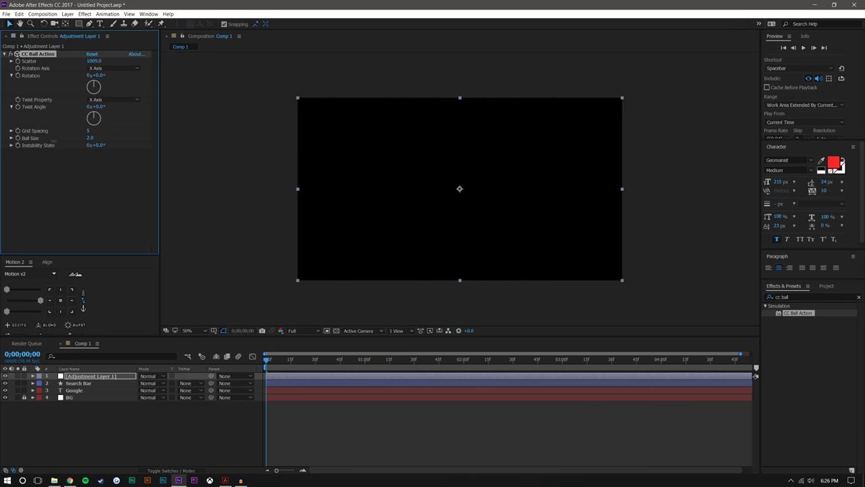
{"action": "left_click", "coordinate": [430, 419]}
{"action": "key", "text": "ctrl+z"}
{"action": "key", "text": "ctrl+z"}
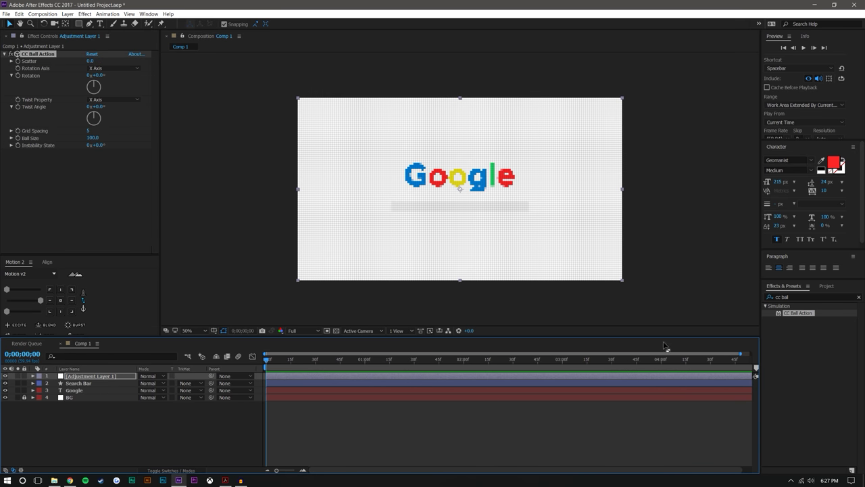
{"action": "left_click", "coordinate": [203, 438]}
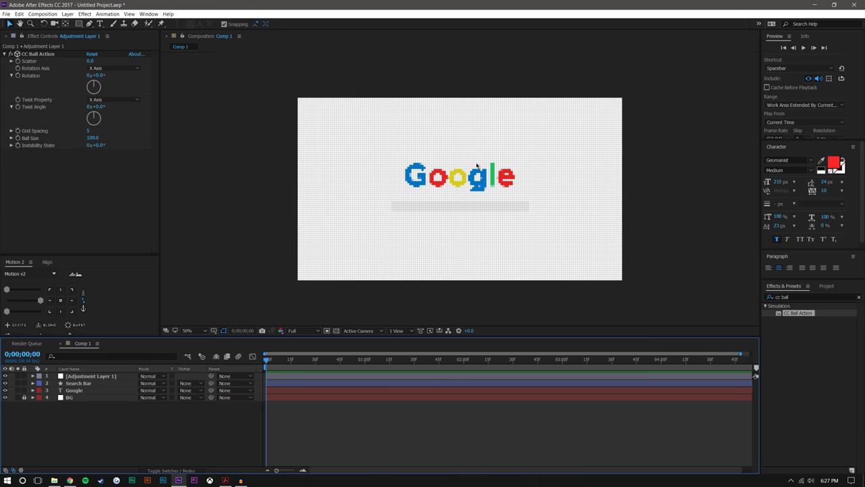
- Try CC Ball Action's Ball Size at 35 and 58 on the adjustment layer
{"action": "key", "text": "slash"}
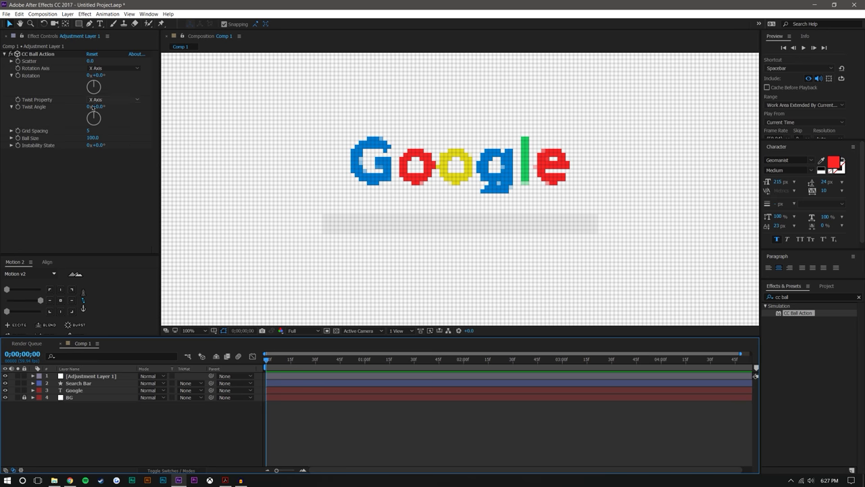
{"action": "left_click_drag", "start_coordinate": [90, 140], "coordinate": [67, 140]}
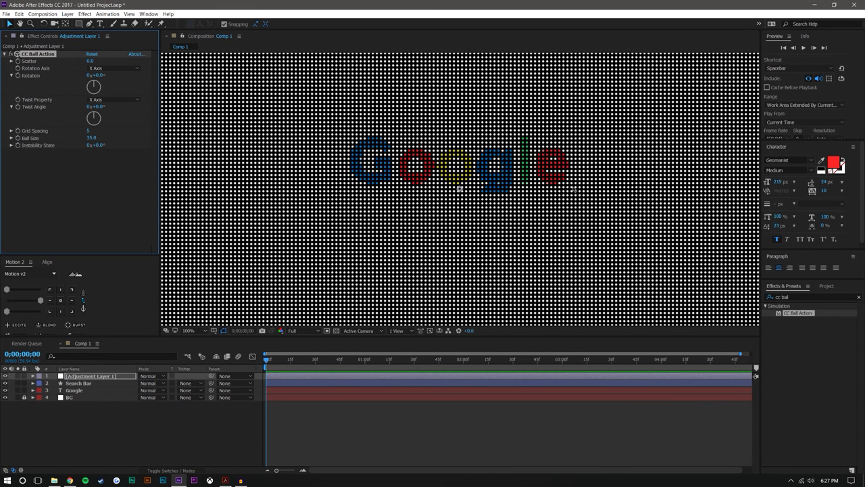
{"action": "key", "text": "period"}
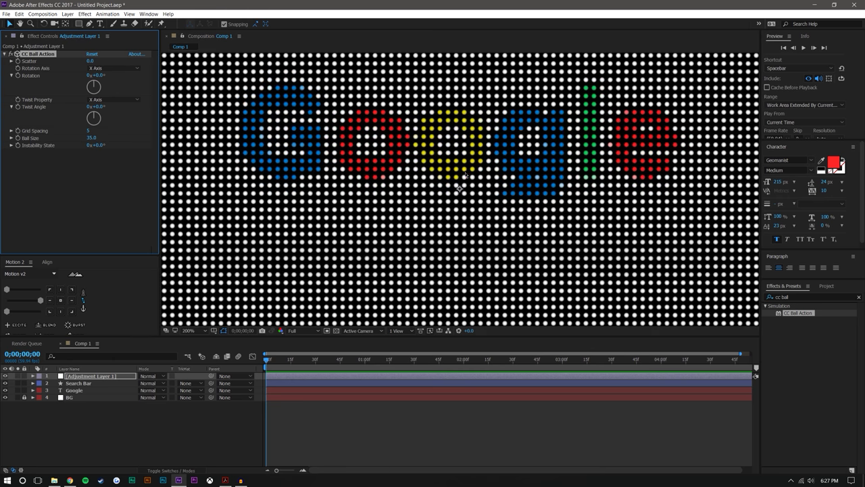
{"action": "left_click_drag", "start_coordinate": [96, 137], "coordinate": [103, 139]}
- Set CC Ball Action's Grid Spacing to 1
{"action": "left_click", "coordinate": [89, 131]}
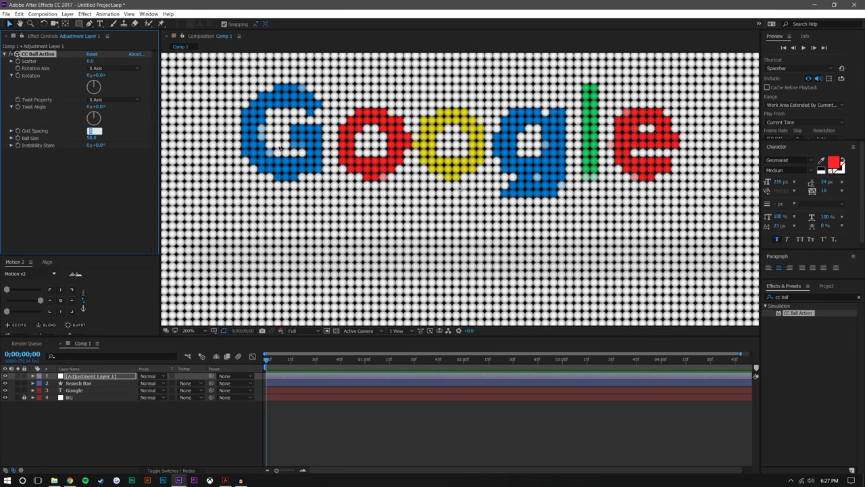
{"action": "type", "text": "1"}
{"action": "key", "text": "Return"}
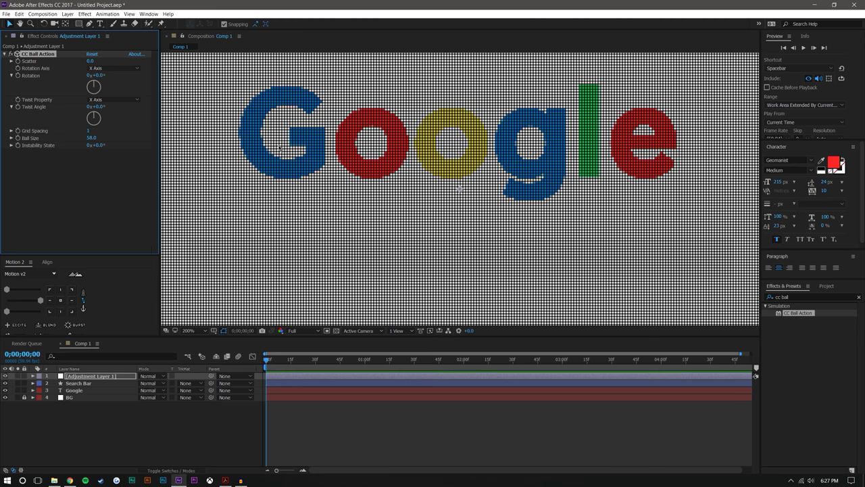
- Set CC Ball Action's Ball Size to 94.9 and examine the dot pattern on the logo up close
{"action": "key", "text": "comma"}
{"action": "left_click_drag", "start_coordinate": [95, 139], "coordinate": [256, 148]}
{"action": "scroll", "coordinate": [591, 153], "scroll_direction": "down", "scroll_amount": 1}
{"action": "left_click", "coordinate": [655, 153]}
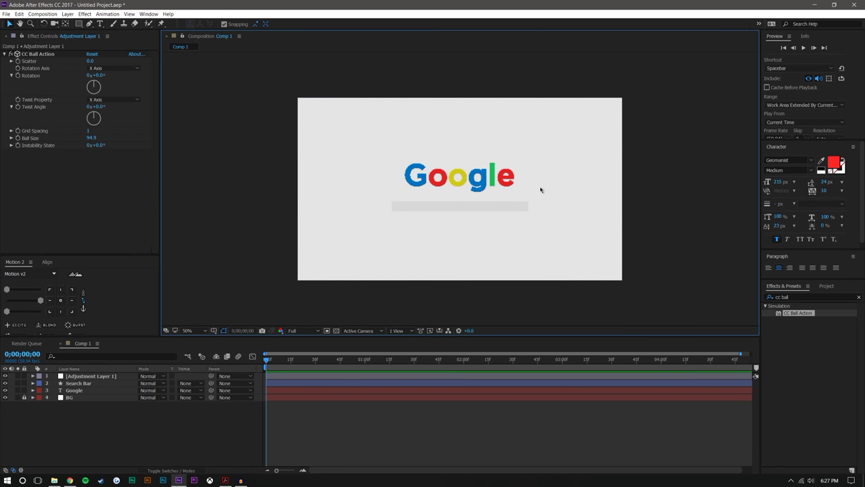
{"action": "scroll", "coordinate": [540, 189], "scroll_direction": "up", "scroll_amount": 1}
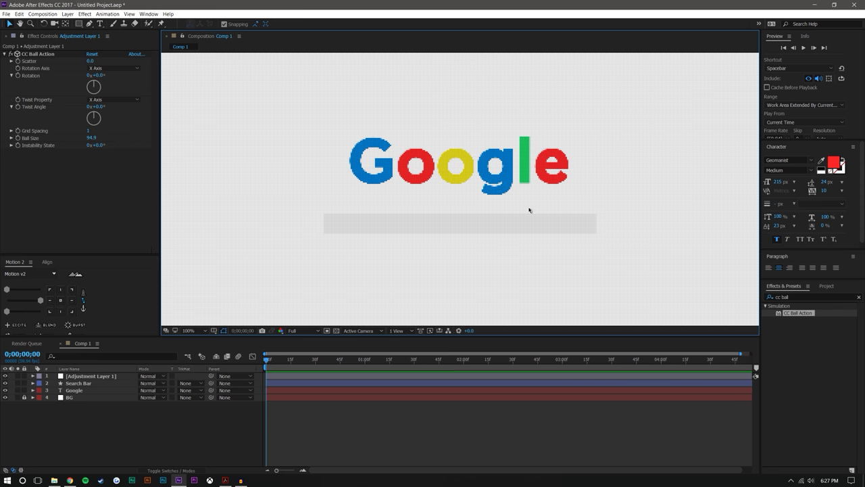
{"action": "scroll", "coordinate": [565, 186], "scroll_direction": "up", "scroll_amount": 3}
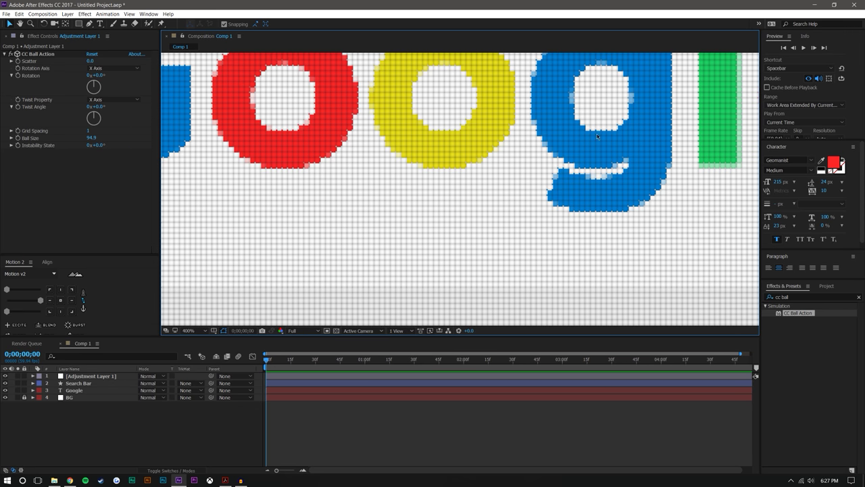
{"action": "scroll", "coordinate": [598, 136], "scroll_direction": "down", "scroll_amount": 2}
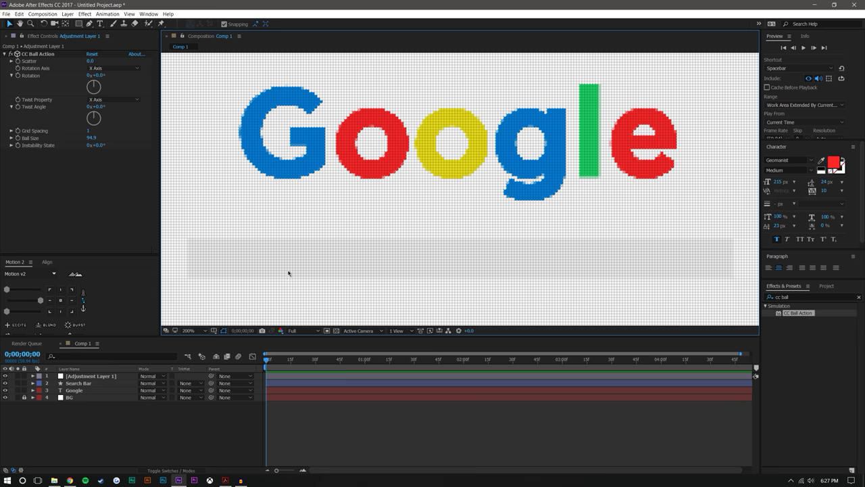
- Lower the adjustment layer's opacity to 27% to soften the dot pattern
{"action": "scroll", "coordinate": [346, 206], "scroll_direction": "down", "scroll_amount": 3}
{"action": "scroll", "coordinate": [517, 196], "scroll_direction": "up", "scroll_amount": 2}
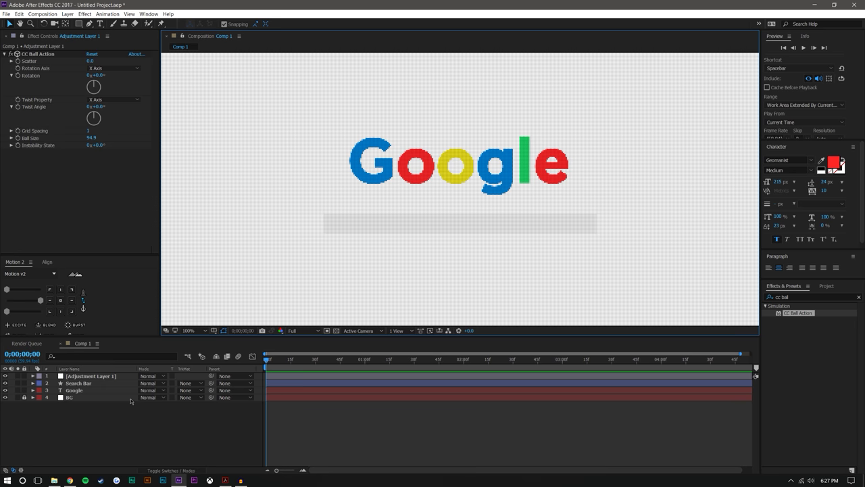
{"action": "left_click", "coordinate": [91, 376]}
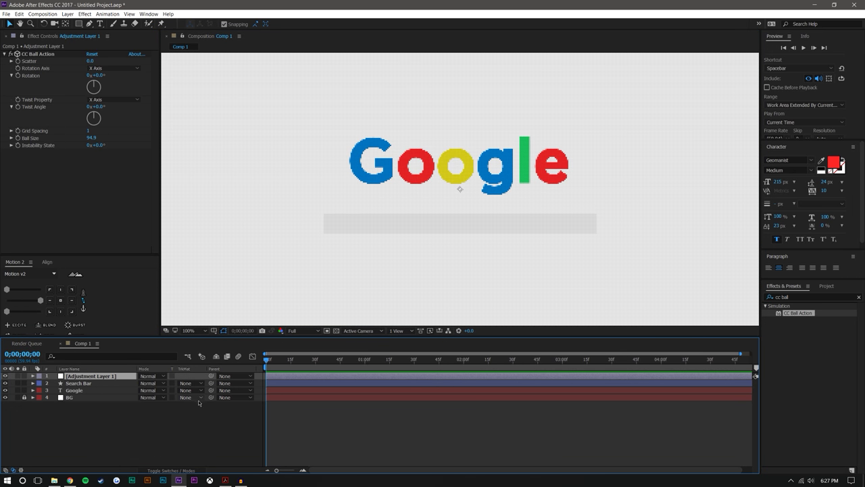
{"action": "key", "text": "t"}
{"action": "left_click_drag", "start_coordinate": [142, 383], "coordinate": [100, 376]}
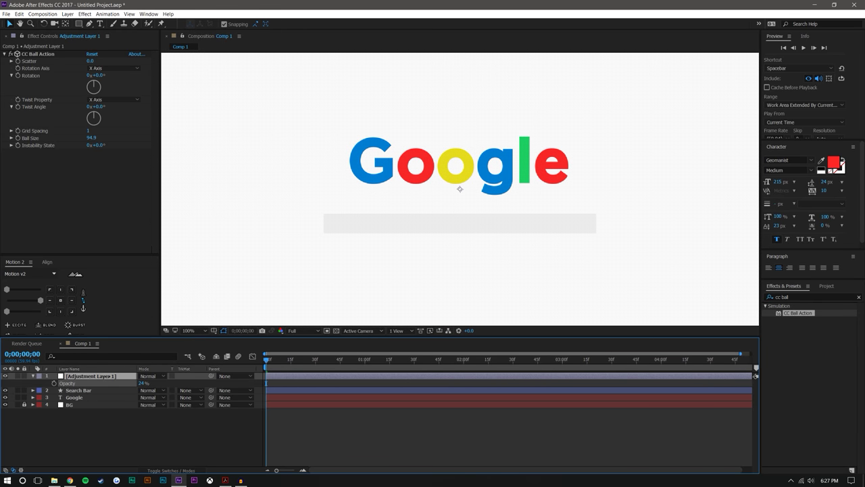
- Examine the softened dot pattern on the logo and search bar up close and at full-frame view
{"action": "scroll", "coordinate": [461, 189], "scroll_direction": "up", "scroll_amount": 1}
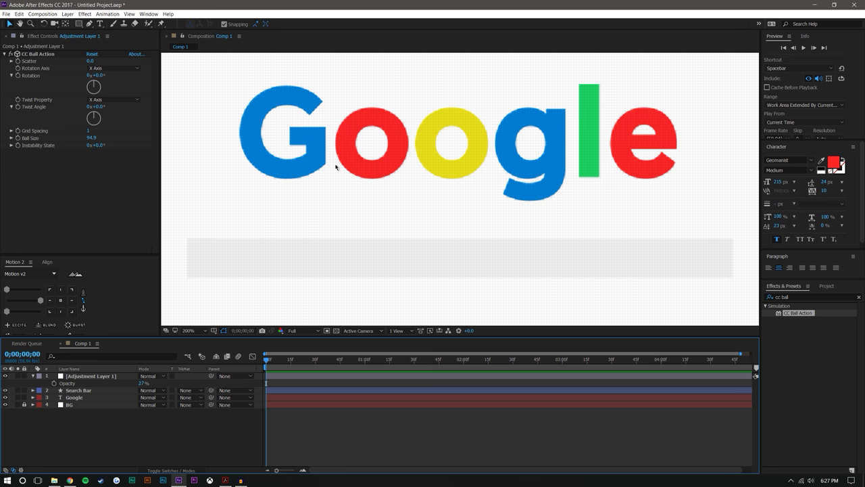
{"action": "scroll", "coordinate": [507, 230], "scroll_direction": "down", "scroll_amount": 1}
{"action": "scroll", "coordinate": [622, 251], "scroll_direction": "down", "scroll_amount": 2}
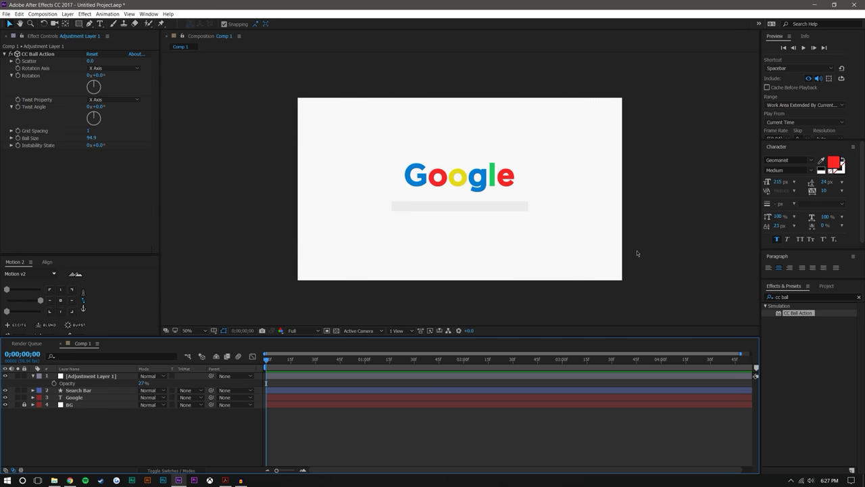
{"action": "scroll", "coordinate": [562, 234], "scroll_direction": "up", "scroll_amount": 2}
{"action": "scroll", "coordinate": [562, 224], "scroll_direction": "down", "scroll_amount": 1}
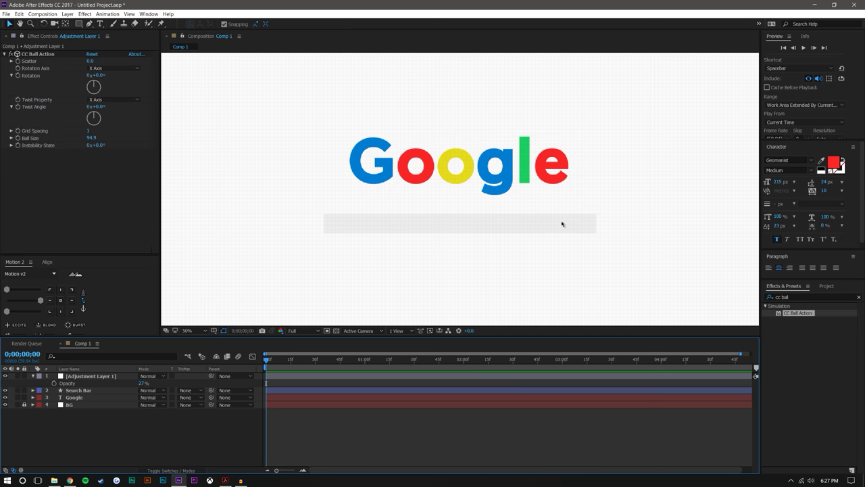
{"action": "scroll", "coordinate": [562, 224], "scroll_direction": "down", "scroll_amount": 1}
{"action": "scroll", "coordinate": [529, 215], "scroll_direction": "up", "scroll_amount": 2}
{"action": "scroll", "coordinate": [530, 215], "scroll_direction": "down", "scroll_amount": 1}
{"action": "left_click", "coordinate": [188, 331]}
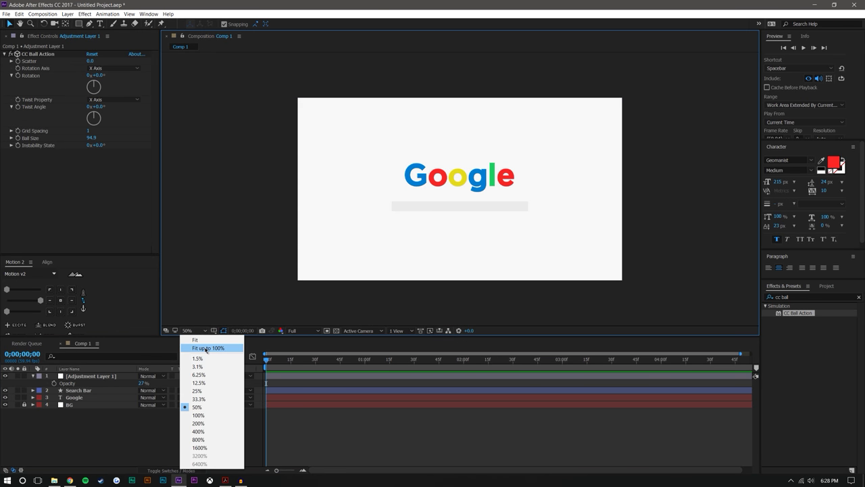
{"action": "left_click", "coordinate": [206, 351]}
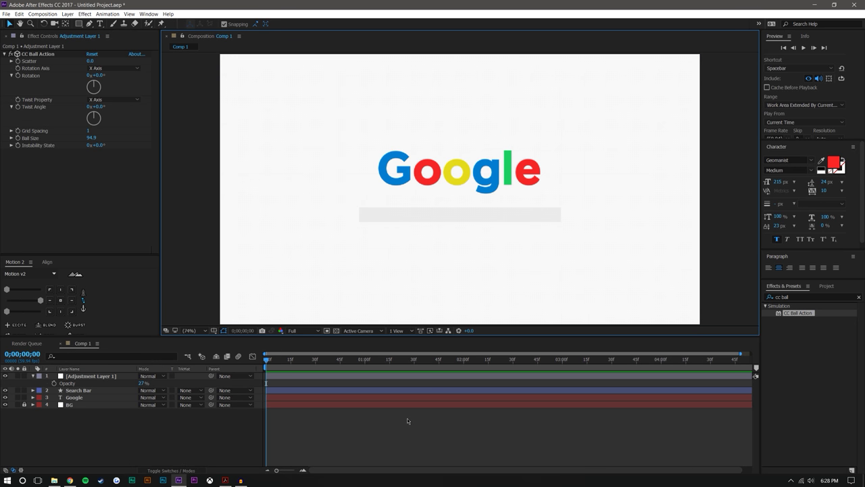
- Create a black 1920 x 1080 px solid layer above the adjustment layer
{"action": "left_click", "coordinate": [812, 350]}
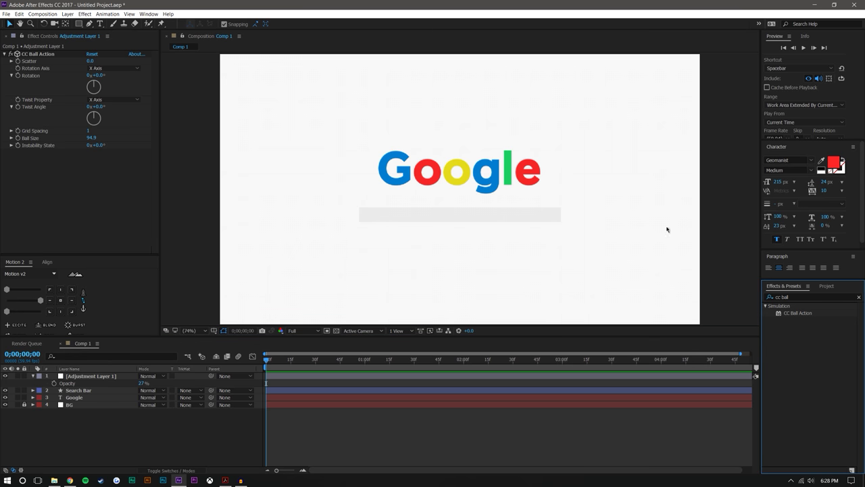
{"action": "left_click", "coordinate": [67, 14]}
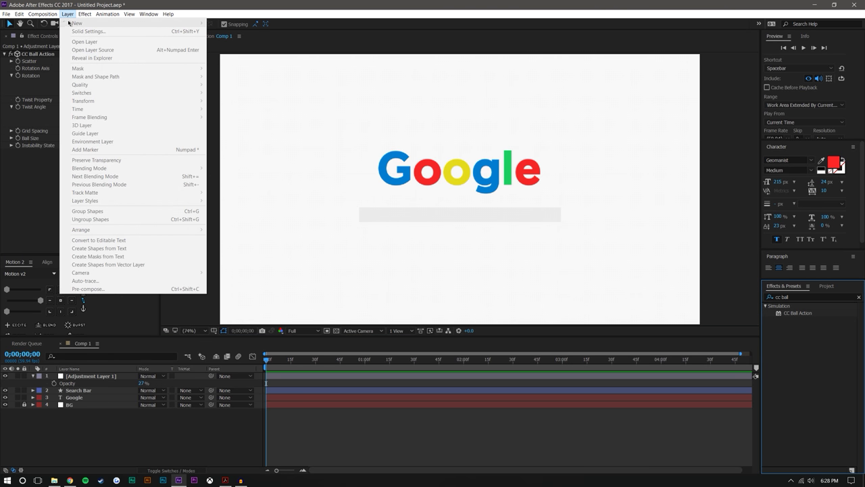
{"action": "left_click", "coordinate": [170, 426]}
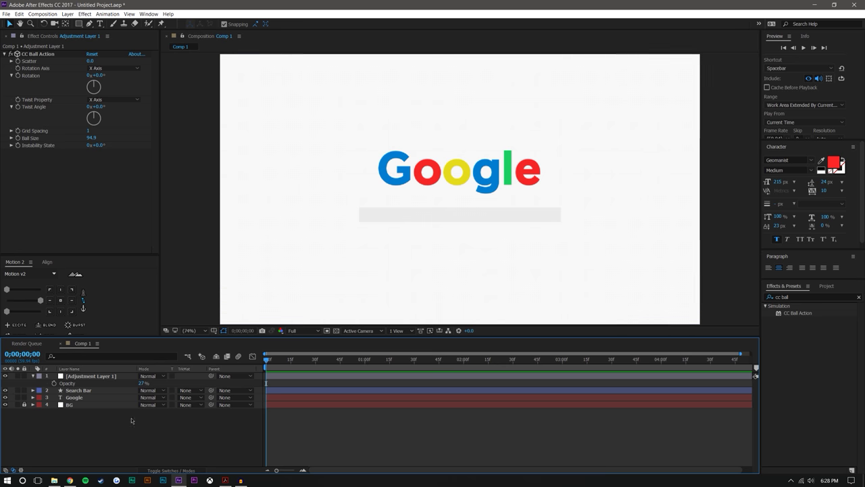
{"action": "left_click", "coordinate": [67, 14]}
{"action": "mouse_move", "coordinate": [169, 23]}
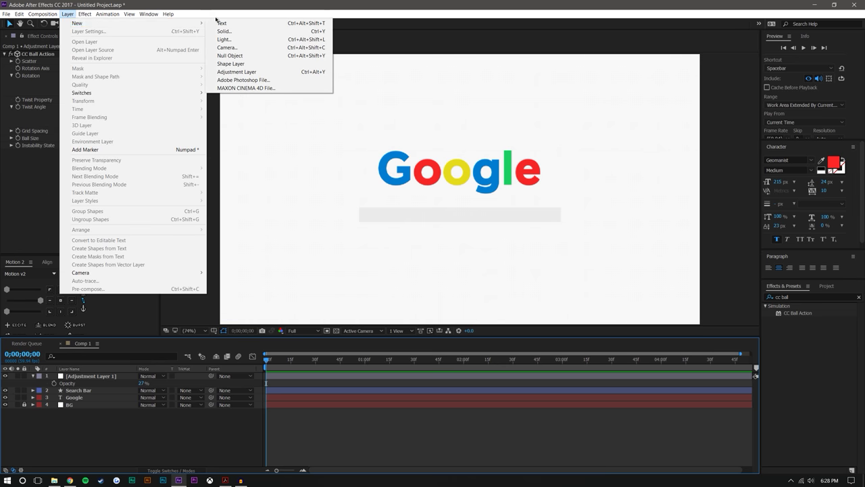
{"action": "left_click", "coordinate": [223, 31]}
{"action": "left_click", "coordinate": [515, 331]}
{"action": "left_click_drag", "start_coordinate": [688, 365], "coordinate": [677, 375]}
{"action": "left_click", "coordinate": [814, 264]}
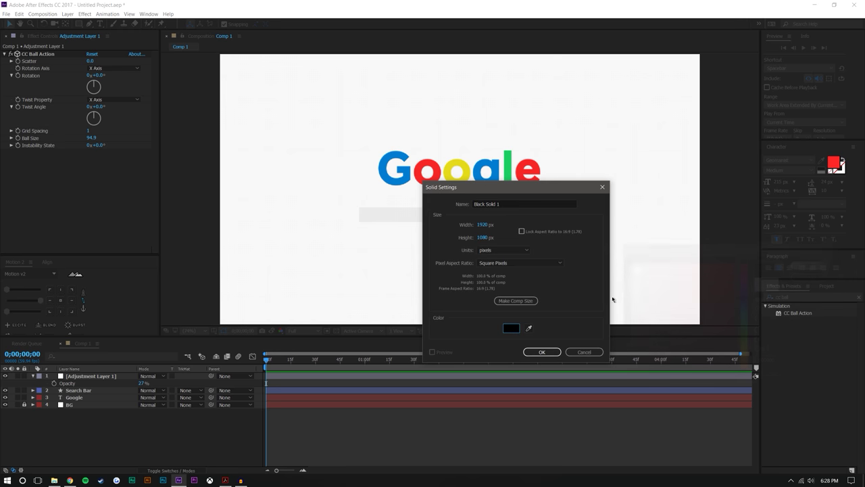
{"action": "left_click", "coordinate": [542, 352]}
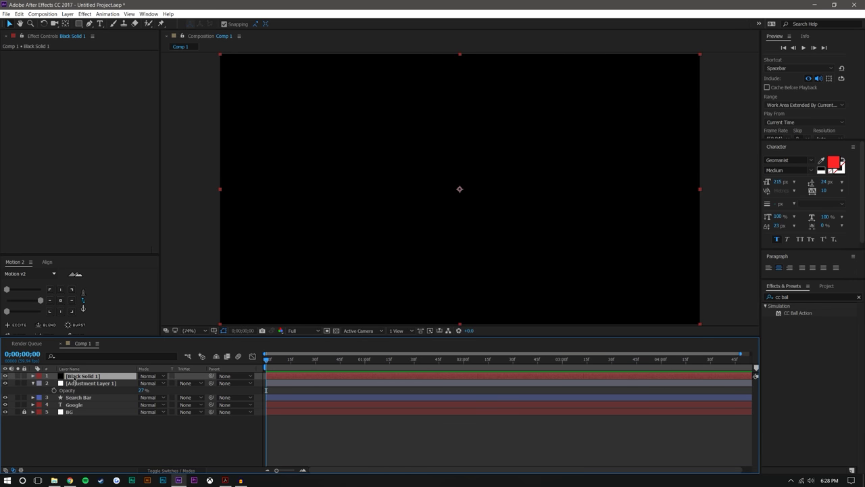
- Add a new mask covering the whole black solid and reveal its mask path property
{"action": "right_click", "coordinate": [71, 375]}
{"action": "mouse_move", "coordinate": [102, 83]}
{"action": "left_click", "coordinate": [203, 86]}
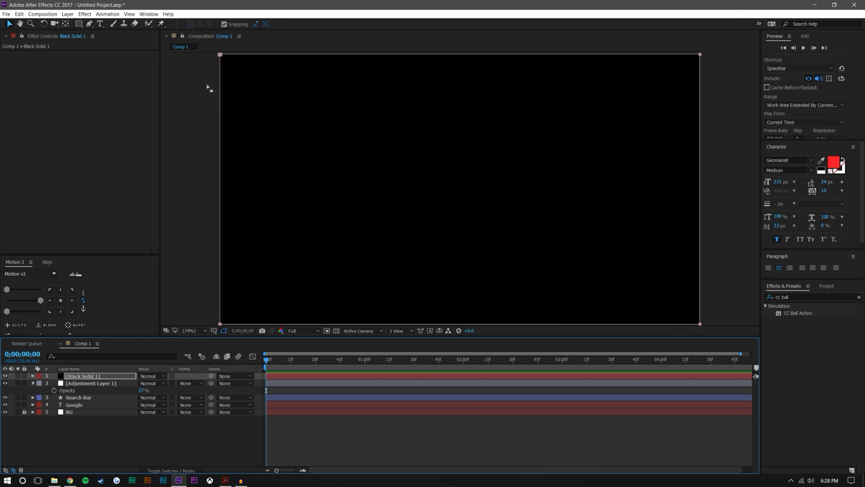
{"action": "key", "text": "m"}
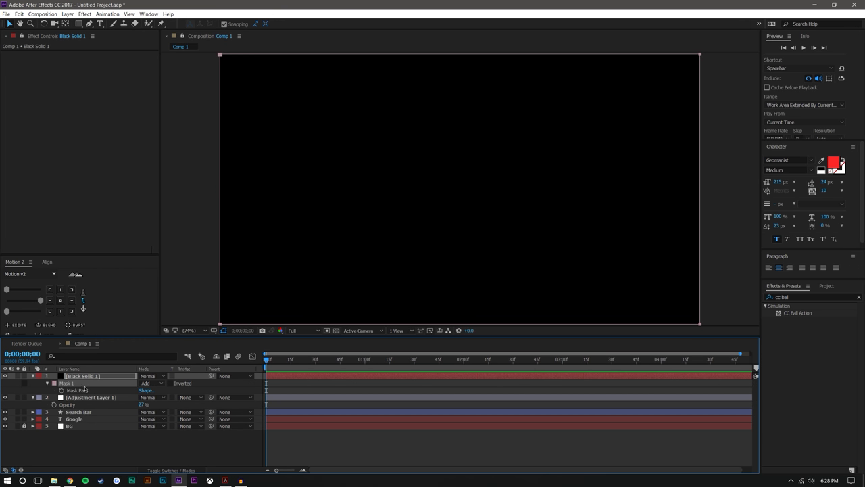
- Try to change the solid's mask shape to Ellipse, and reset it to Rectangle
{"action": "left_click", "coordinate": [146, 390]}
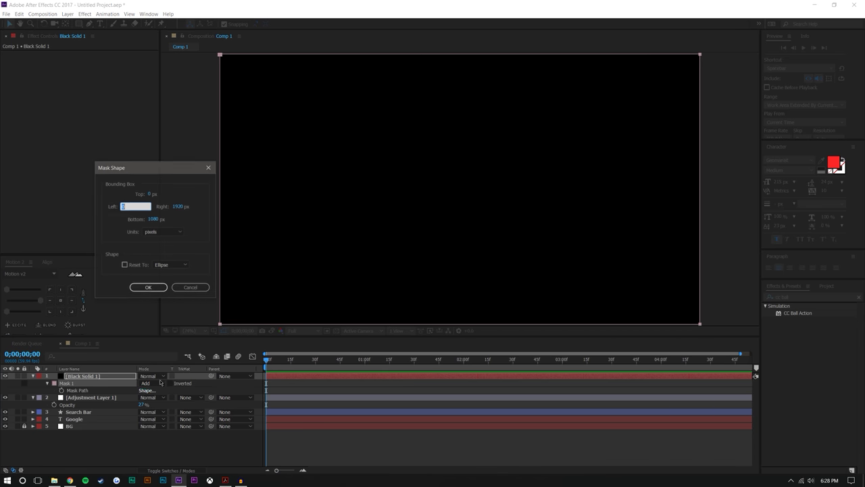
{"action": "left_click", "coordinate": [170, 264]}
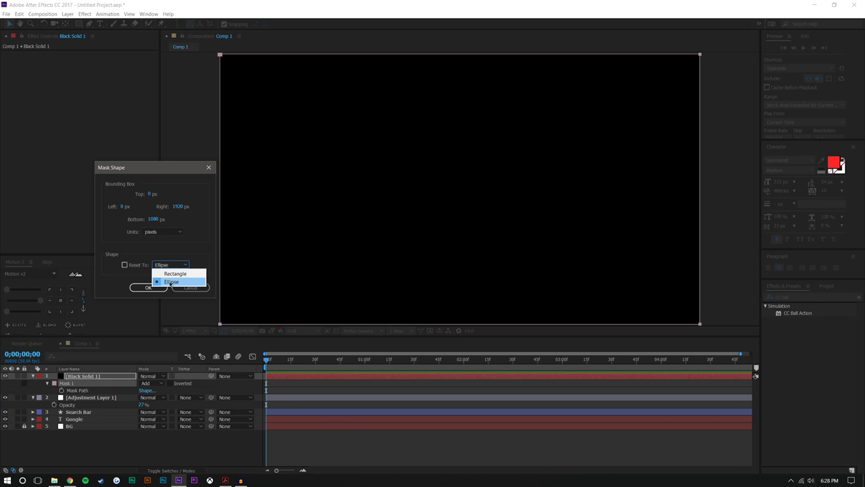
{"action": "left_click", "coordinate": [169, 282]}
{"action": "left_click", "coordinate": [149, 288]}
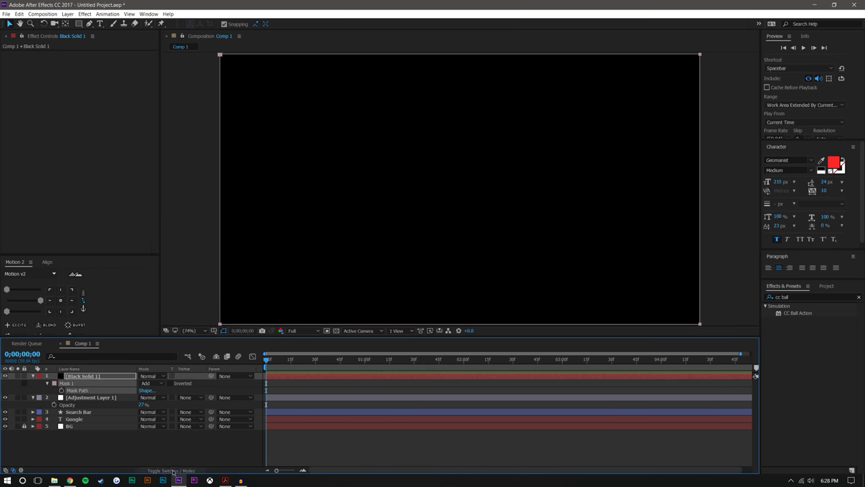
{"action": "left_click", "coordinate": [146, 390]}
{"action": "left_click", "coordinate": [165, 265]}
{"action": "left_click", "coordinate": [169, 274]}
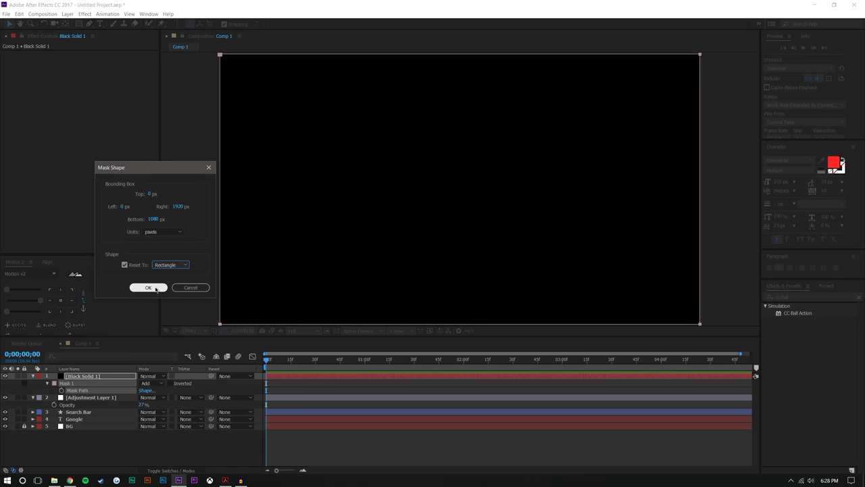
{"action": "left_click", "coordinate": [149, 288]}
- Reset the black solid's mask shape to Ellipse
{"action": "left_click", "coordinate": [146, 391]}
{"action": "left_click", "coordinate": [169, 264]}
{"action": "left_click", "coordinate": [169, 283]}
{"action": "left_click", "coordinate": [149, 288]}
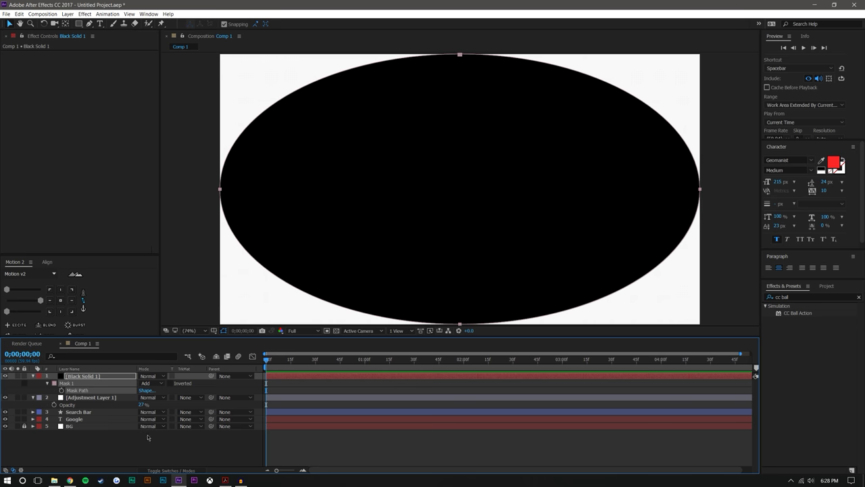
{"action": "left_click", "coordinate": [77, 452]}
- Invert the black solid's elliptical mask and feather it by 1000 pixels
{"action": "left_click", "coordinate": [48, 383]}
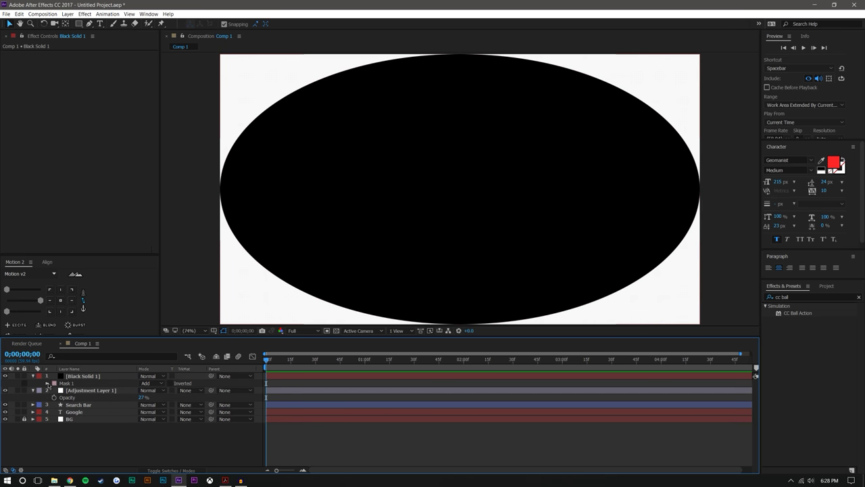
{"action": "left_click", "coordinate": [170, 383]}
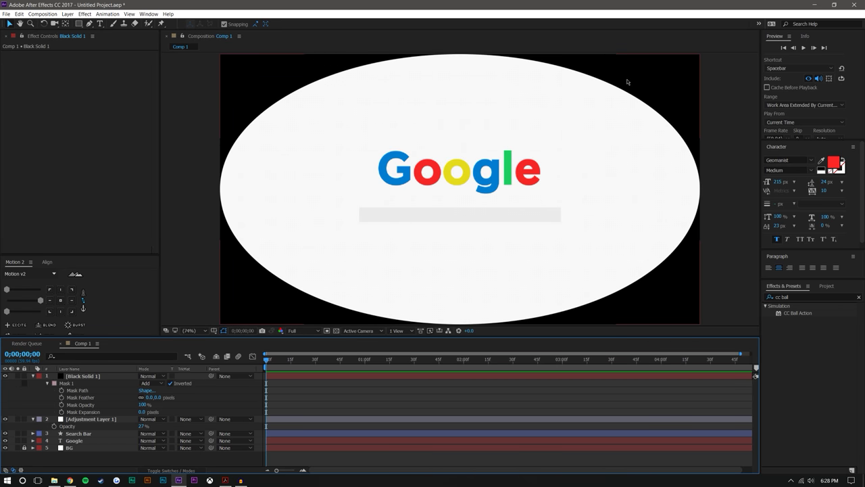
{"action": "left_click_drag", "start_coordinate": [157, 398], "coordinate": [654, 380]}
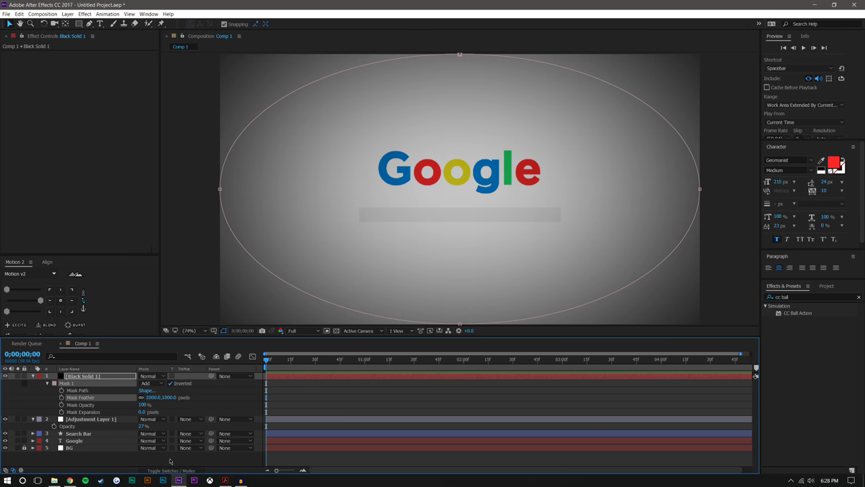
- Lower the black solid's opacity to 42%
{"action": "key", "text": "t"}
{"action": "left_click_drag", "start_coordinate": [144, 382], "coordinate": [120, 384]}
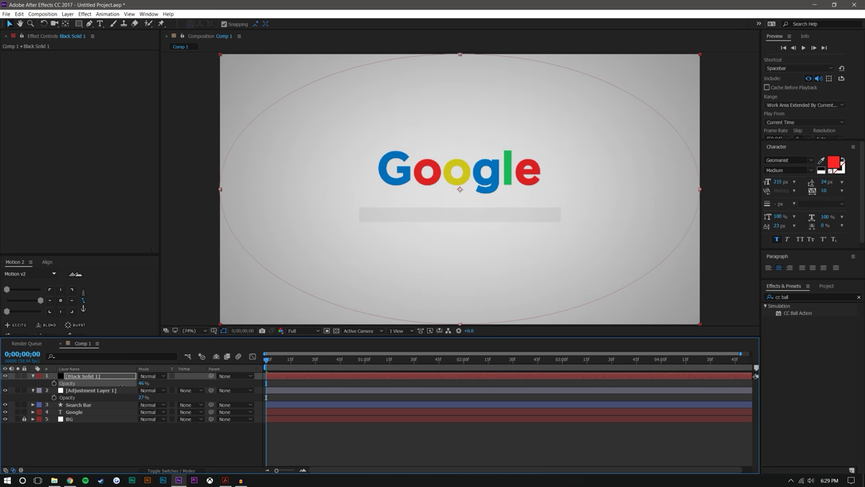
{"action": "left_click", "coordinate": [139, 441]}
{"action": "scroll", "coordinate": [357, 177], "scroll_direction": "down", "scroll_amount": 1}
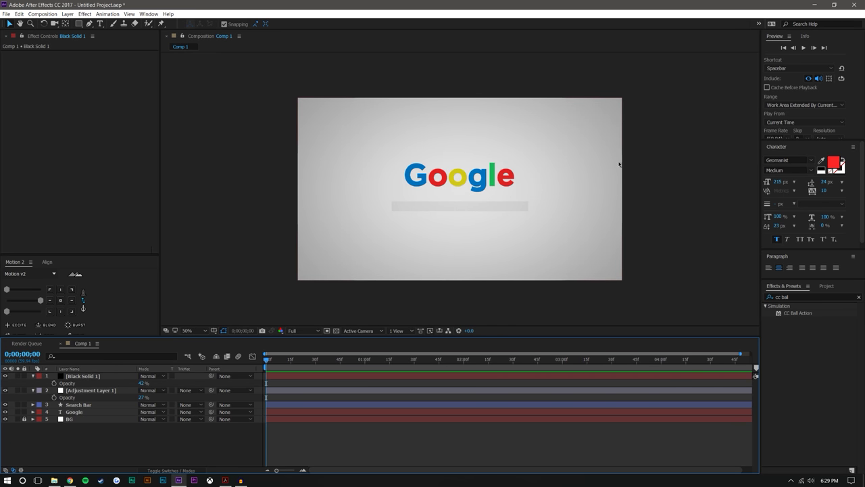
- Reduce the mask feather on the black solid to 594 pixels
{"action": "left_click", "coordinate": [81, 377]}
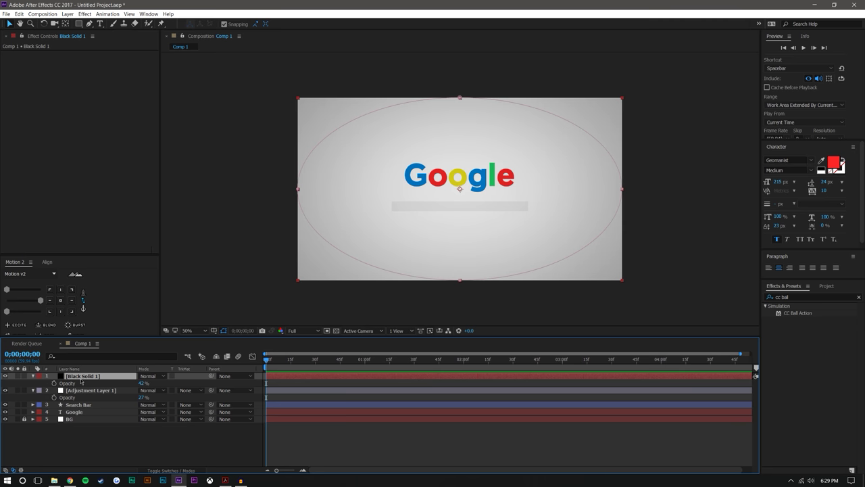
{"action": "key", "text": "m"}
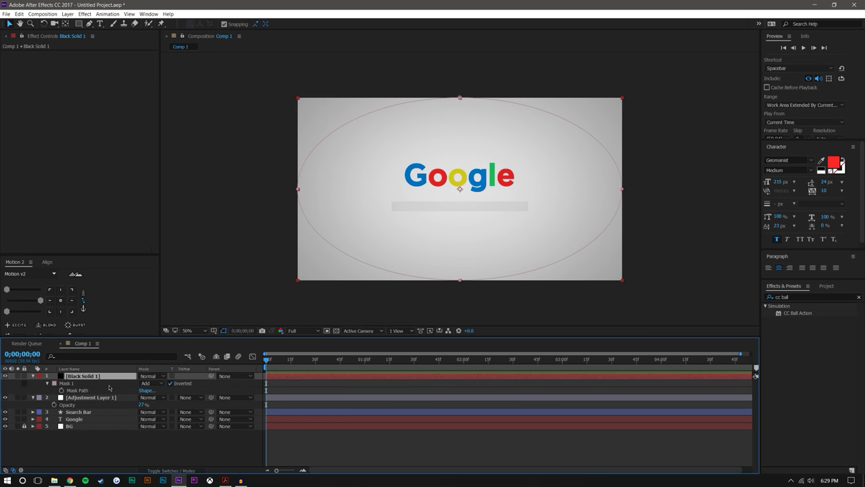
{"action": "left_click", "coordinate": [44, 383]}
{"action": "left_click", "coordinate": [46, 383]}
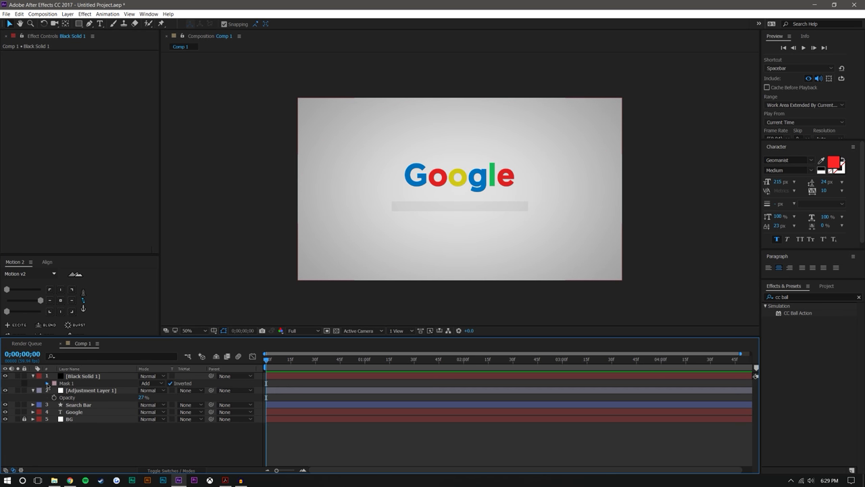
{"action": "left_click", "coordinate": [47, 383]}
{"action": "left_click", "coordinate": [132, 398]}
{"action": "left_click_drag", "start_coordinate": [113, 396], "coordinate": [81, 397]}
{"action": "left_click_drag", "start_coordinate": [28, 397], "coordinate": [1, 398]}
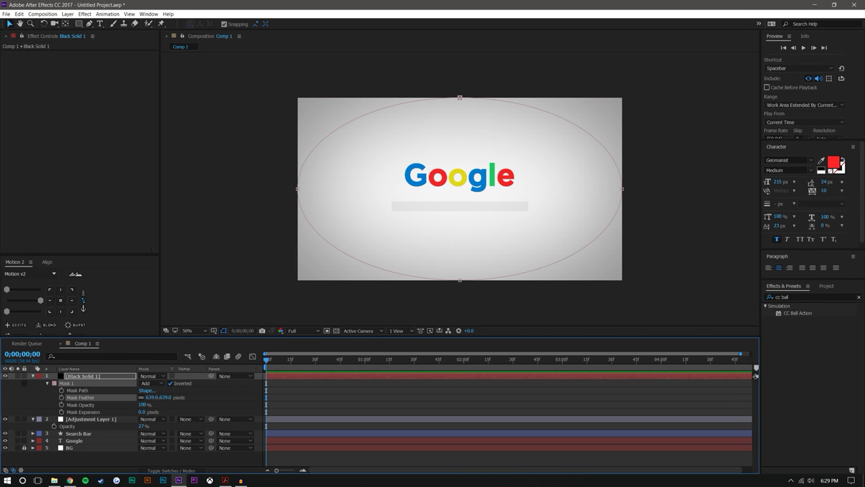
{"action": "left_click", "coordinate": [712, 287]}
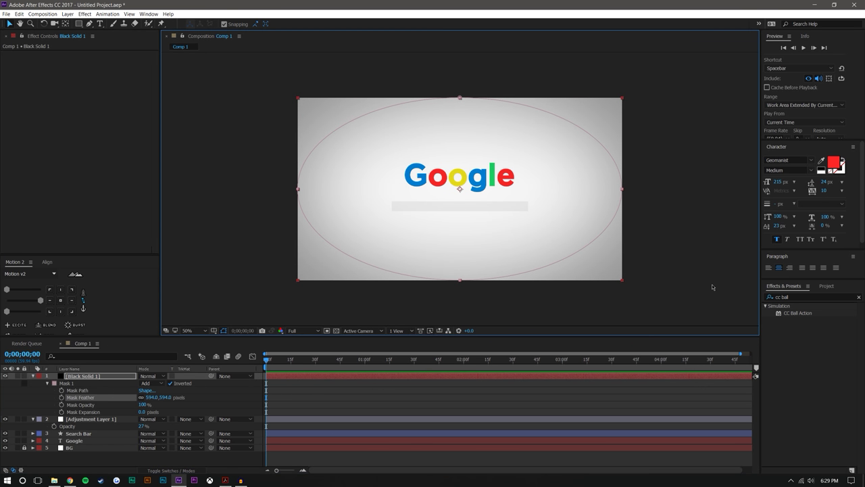
{"action": "left_click", "coordinate": [666, 296]}
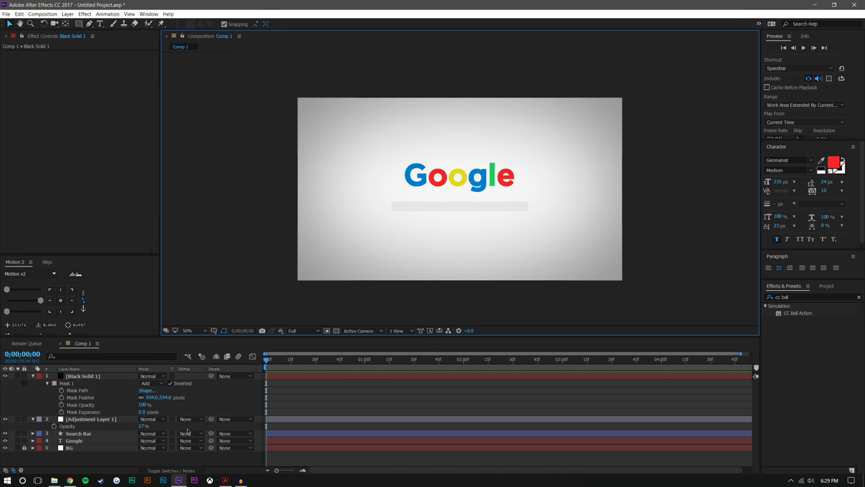
- Try the black solid below the adjustment layer, and return it to the top of the layer stack
{"action": "left_click_drag", "start_coordinate": [82, 377], "coordinate": [90, 433]}
{"action": "mouse_move", "coordinate": [178, 480]}
{"action": "scroll", "coordinate": [595, 267], "scroll_direction": "up", "scroll_amount": 1}
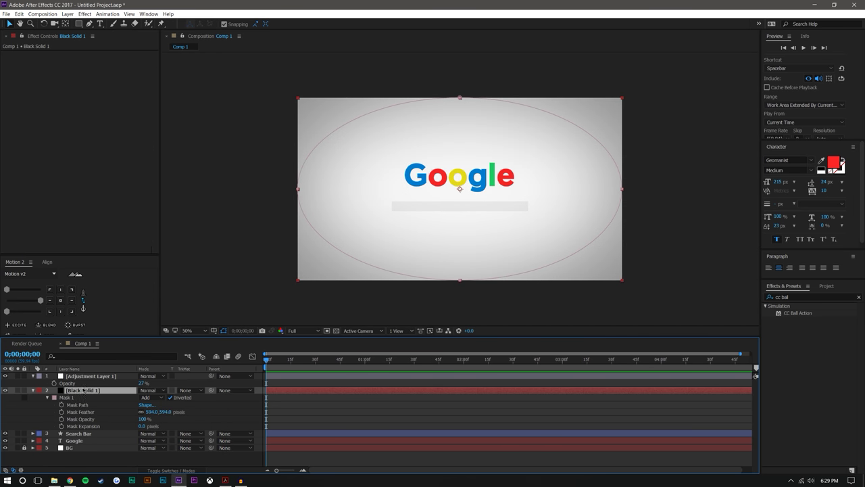
{"action": "left_click_drag", "start_coordinate": [84, 391], "coordinate": [82, 373]}
- Rename the black solid layer to "Vingette"
{"action": "right_click", "coordinate": [97, 377]}
{"action": "left_click", "coordinate": [101, 374]}
{"action": "type", "text": "Vingett"}
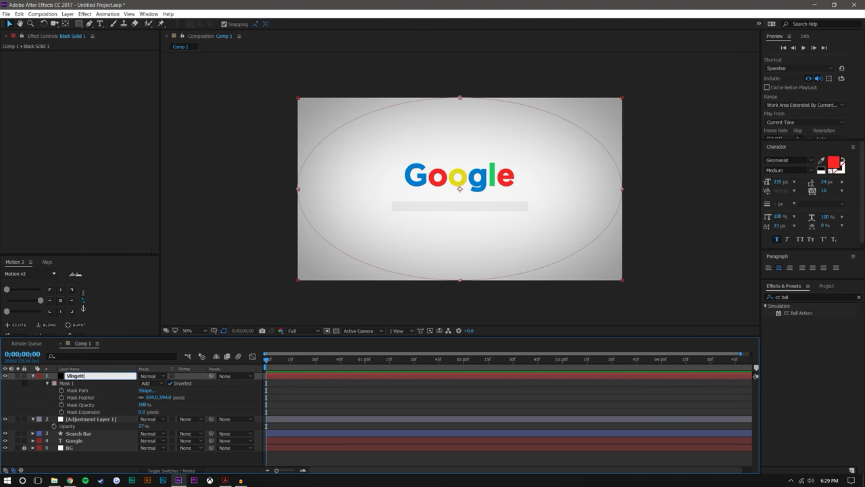
{"action": "type", "text": "ignette"}
{"action": "key", "text": "Return"}
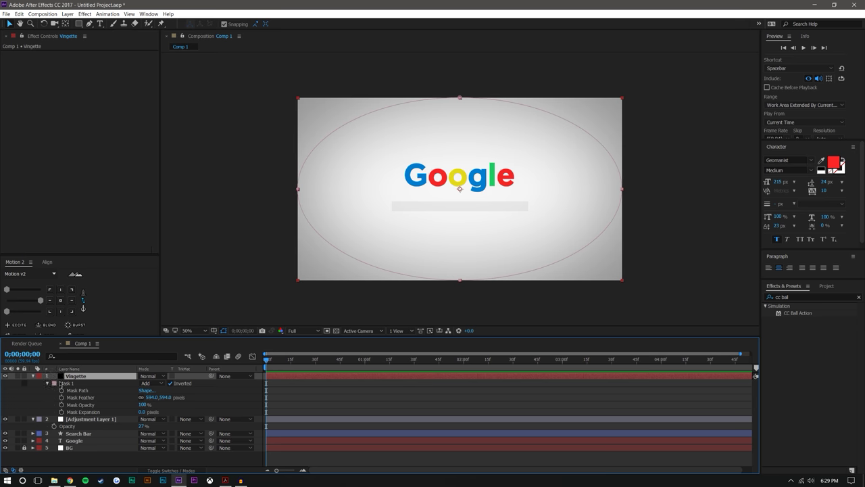
- Collapse the properties of the Vingette layer and the adjustment layer, and leave no layer selected
{"action": "left_click", "coordinate": [33, 376]}
{"action": "left_click", "coordinate": [33, 384]}
{"action": "left_click", "coordinate": [76, 436]}
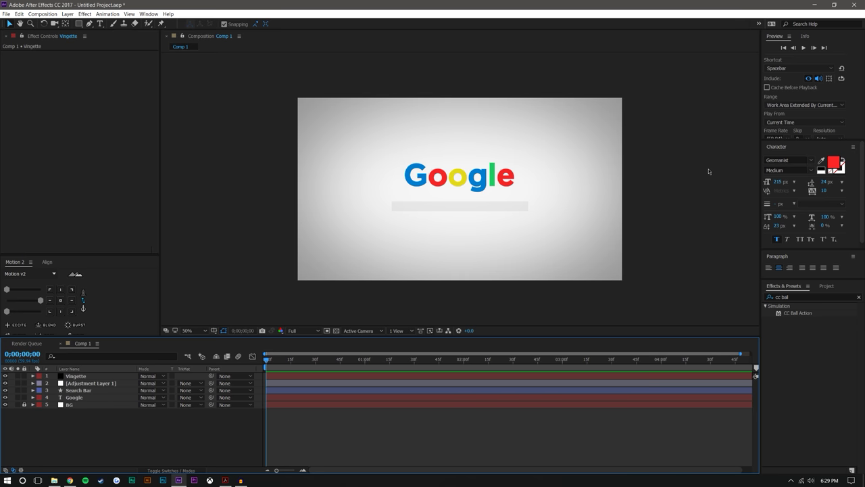
- Find the "Colorize - blue wash" preset by searching for "blue" and apply it to the adjustment layer
{"action": "left_click", "coordinate": [793, 297]}
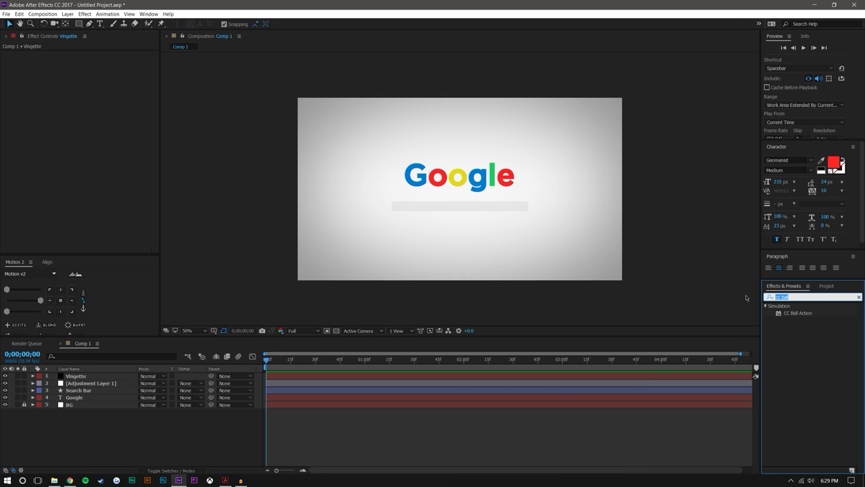
{"action": "type", "text": "blue"}
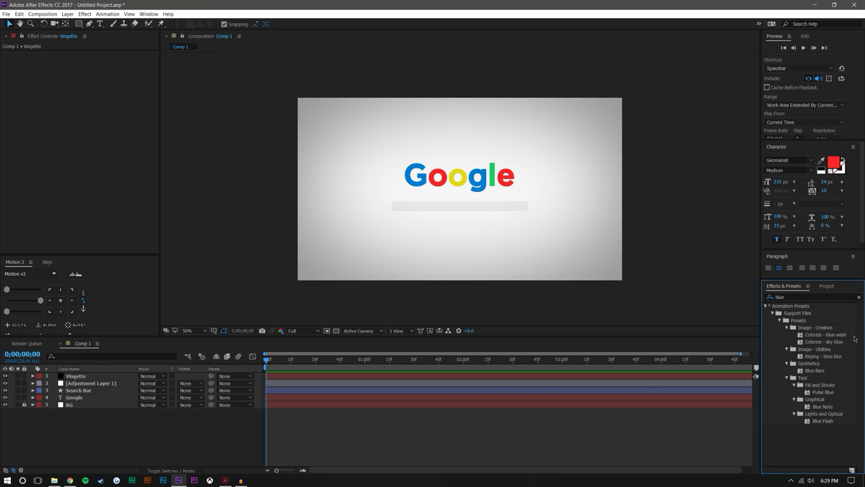
{"action": "left_click_drag", "start_coordinate": [827, 336], "coordinate": [125, 383]}
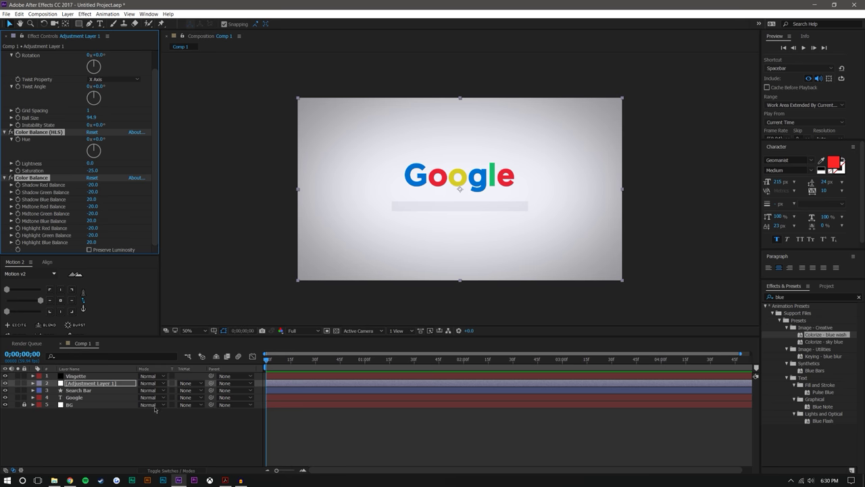
- Compare the composition with the vignette and adjustment layers hidden and shown, and examine the blue wash at several magnifications
{"action": "left_click", "coordinate": [5, 382]}
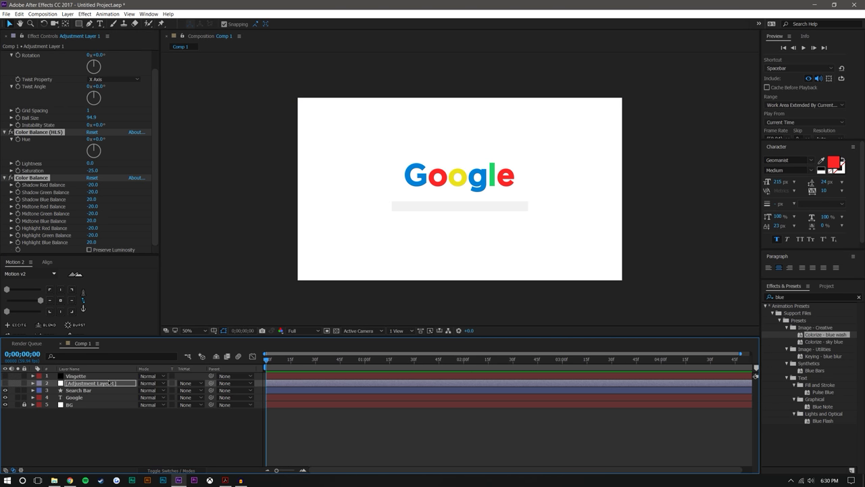
{"action": "left_click", "coordinate": [5, 383]}
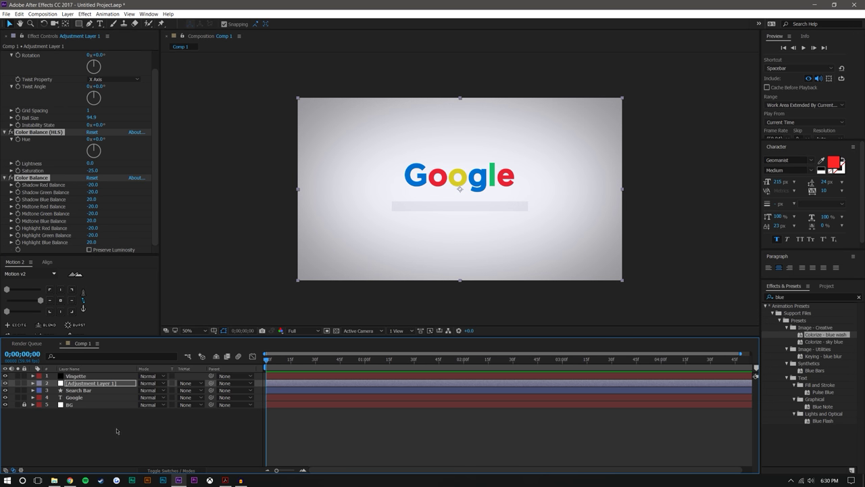
{"action": "left_click", "coordinate": [142, 431]}
{"action": "scroll", "coordinate": [443, 254], "scroll_direction": "up", "scroll_amount": 1}
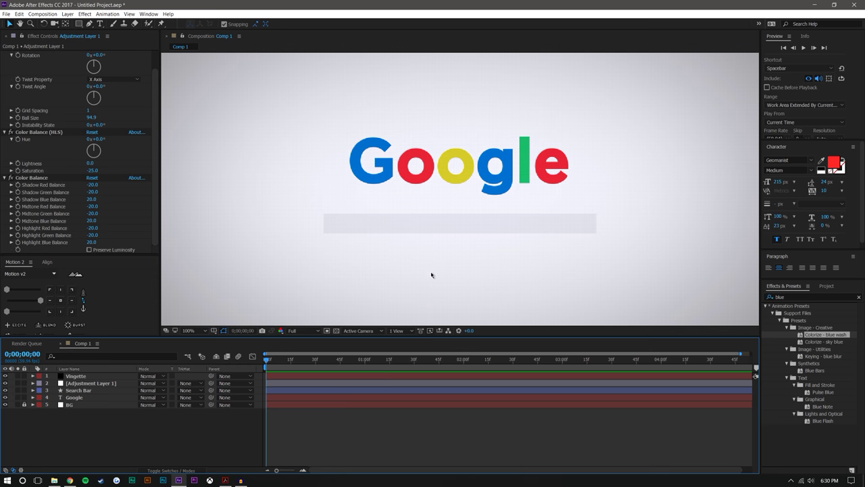
{"action": "left_click_drag", "start_coordinate": [430, 275], "coordinate": [462, 277]}
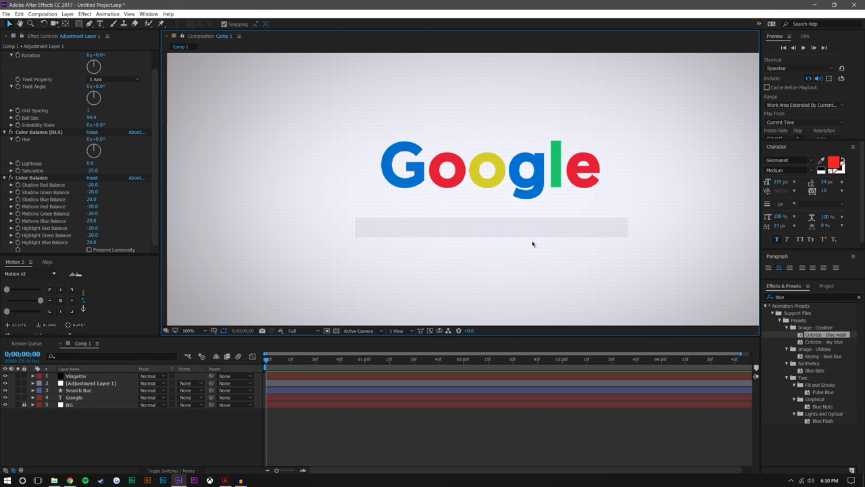
{"action": "key", "text": "period"}
{"action": "key", "text": "period"}
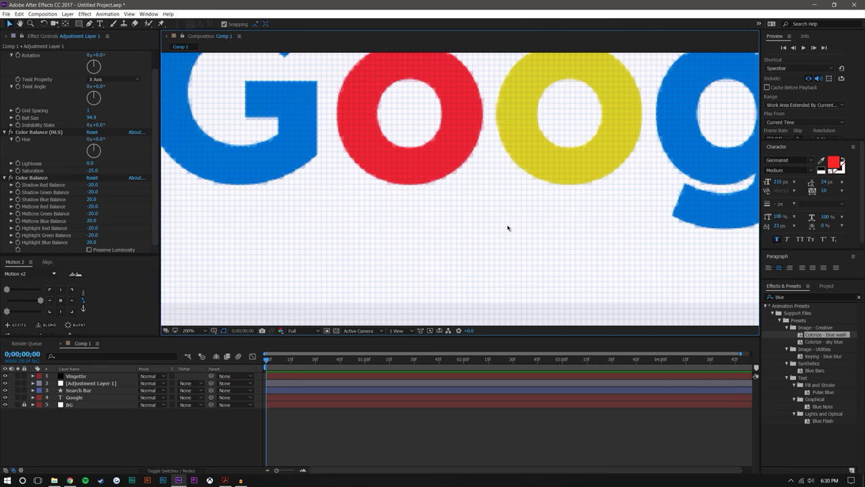
{"action": "key", "text": "comma"}
{"action": "key", "text": "comma"}
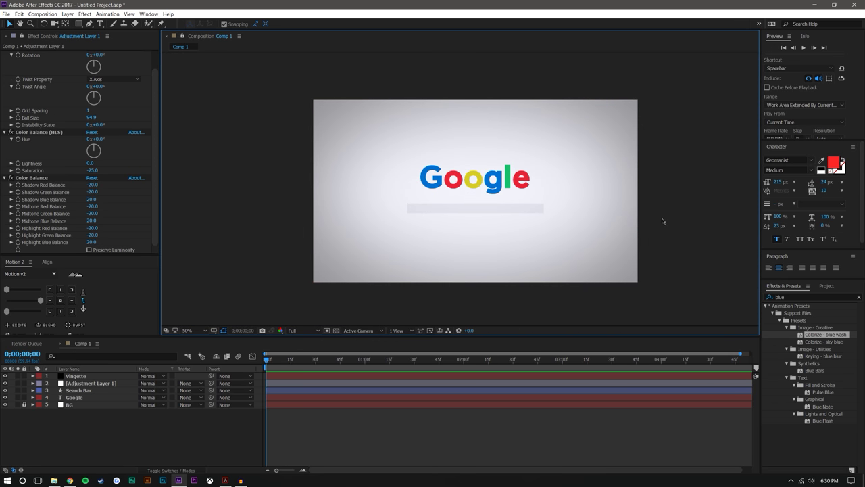
{"action": "key", "text": "period"}
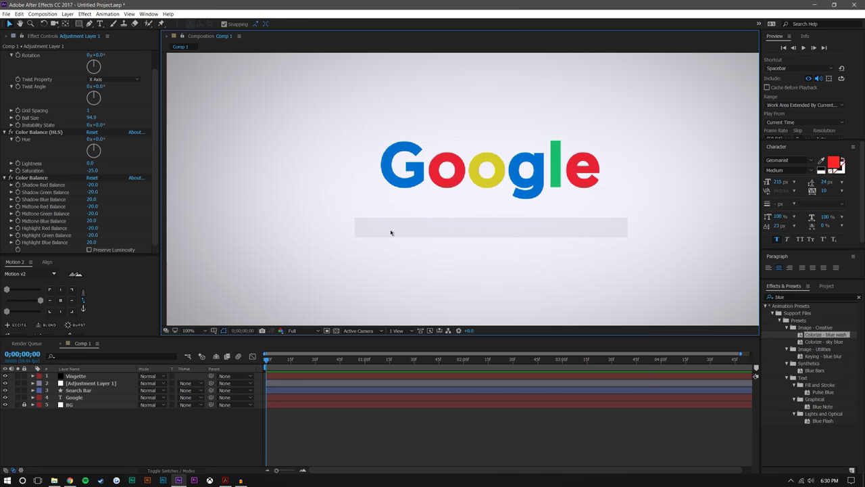
- Set the adjustment layer's Color Balance red, green and blue to -59, -75, 67 for shadows, -51, -56, 74 for midtones and -66, -34, 79 for highlights
{"action": "left_click", "coordinate": [120, 427]}
{"action": "left_click", "coordinate": [96, 383]}
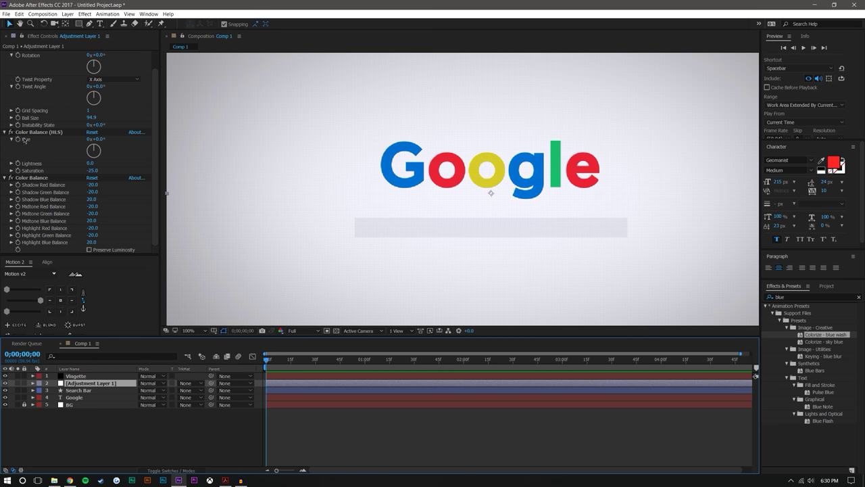
{"action": "left_click_drag", "start_coordinate": [93, 184], "coordinate": [117, 243]}
{"action": "scroll", "coordinate": [473, 202], "scroll_direction": "down", "scroll_amount": 3}
{"action": "scroll", "coordinate": [554, 187], "scroll_direction": "up", "scroll_amount": 4}
{"action": "scroll", "coordinate": [678, 183], "scroll_direction": "down", "scroll_amount": 2}
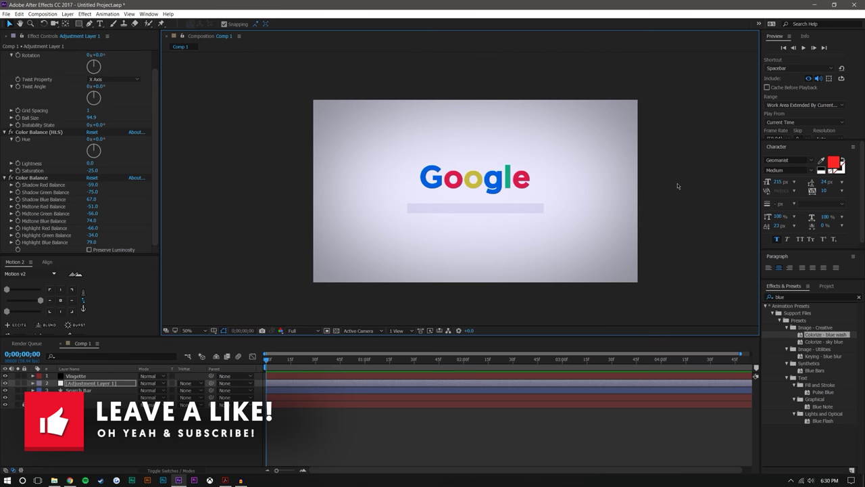
- Undo the Color Balance changes to midtone green, midtone blue and all highlight values, and deselect the adjustment layer
{"action": "left_click", "coordinate": [672, 184]}
{"action": "scroll", "coordinate": [547, 226], "scroll_direction": "up", "scroll_amount": 2}
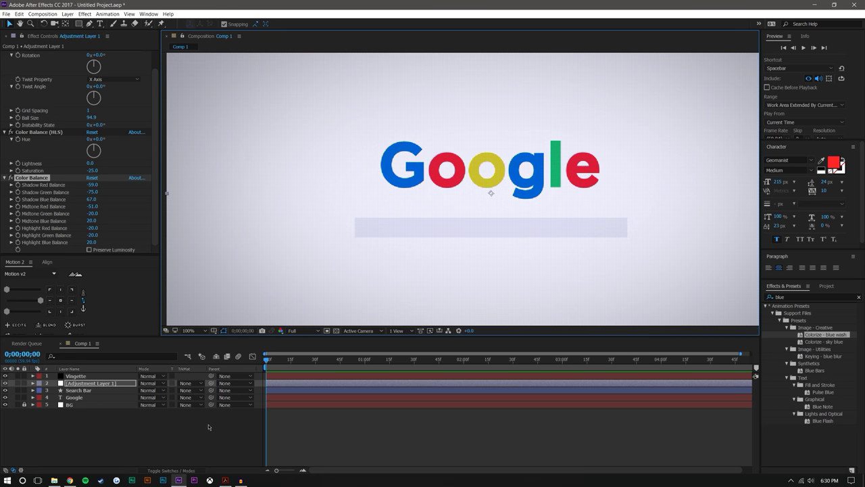
{"action": "left_click", "coordinate": [189, 445]}
{"action": "scroll", "coordinate": [429, 234], "scroll_direction": "down", "scroll_amount": 1}
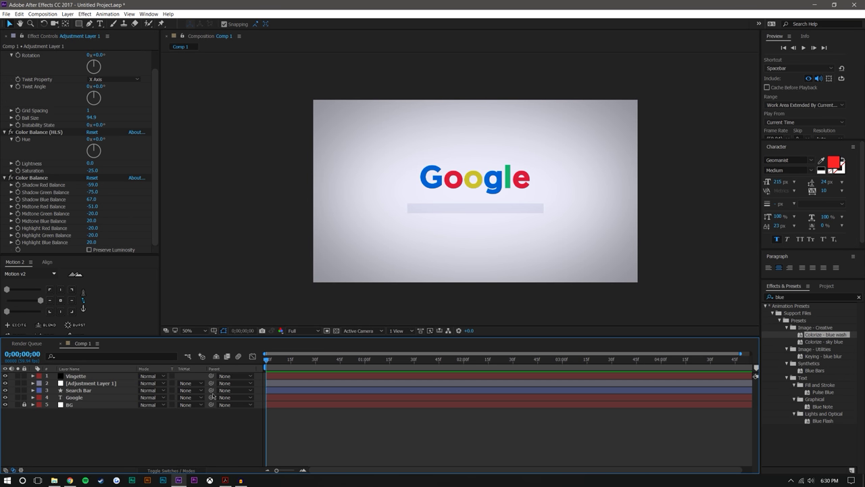
- Collapse the CC Ball Action, Color Balance (HLS) and Color Balance effects of the adjustment layer
{"action": "key", "text": "period"}
{"action": "left_click", "coordinate": [6, 132]}
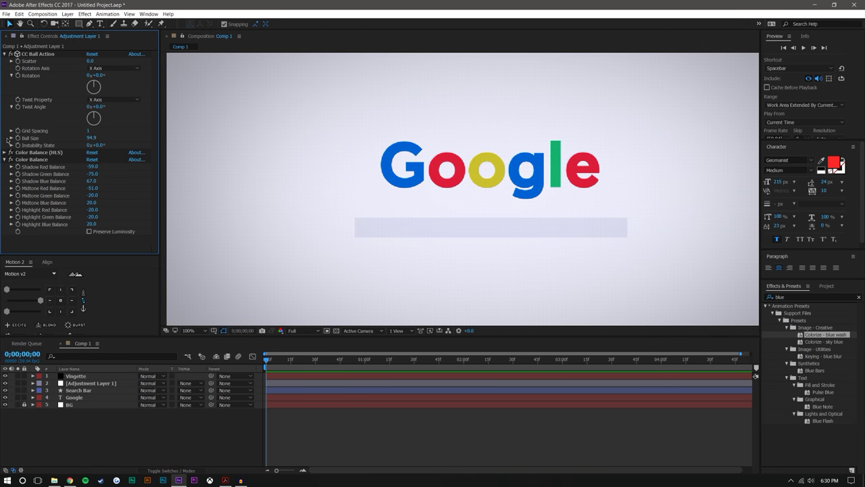
{"action": "left_click", "coordinate": [6, 160]}
{"action": "left_click", "coordinate": [4, 54]}
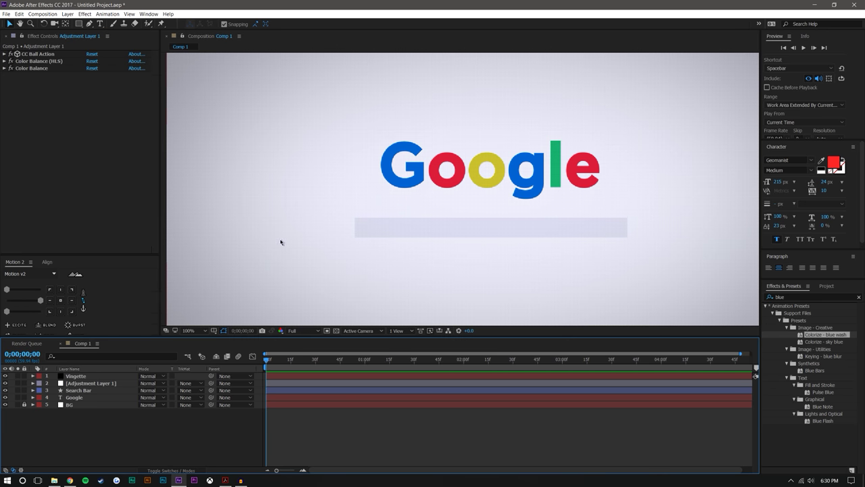
- Draw a short vertical line with the Pen tool just inside the left end of the search bar as a text cursor
{"action": "key", "text": "."}
{"action": "left_click_drag", "start_coordinate": [299, 236], "coordinate": [451, 157]}
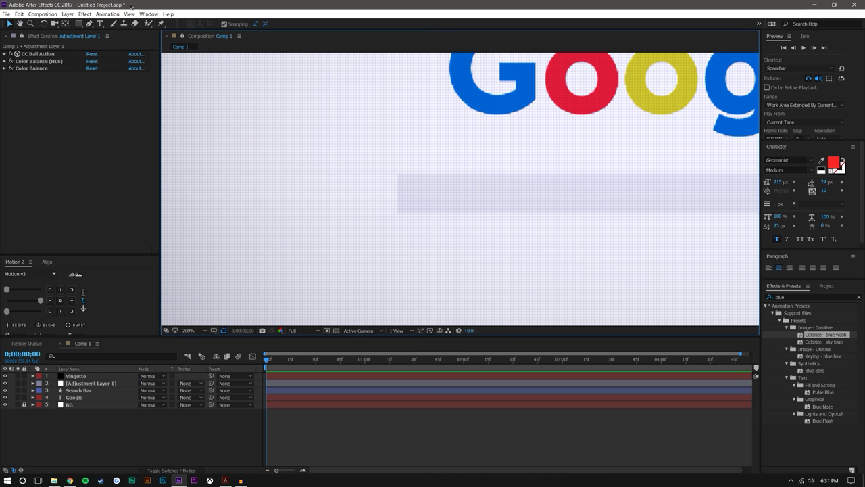
{"action": "left_click", "coordinate": [89, 24]}
{"action": "key", "text": "."}
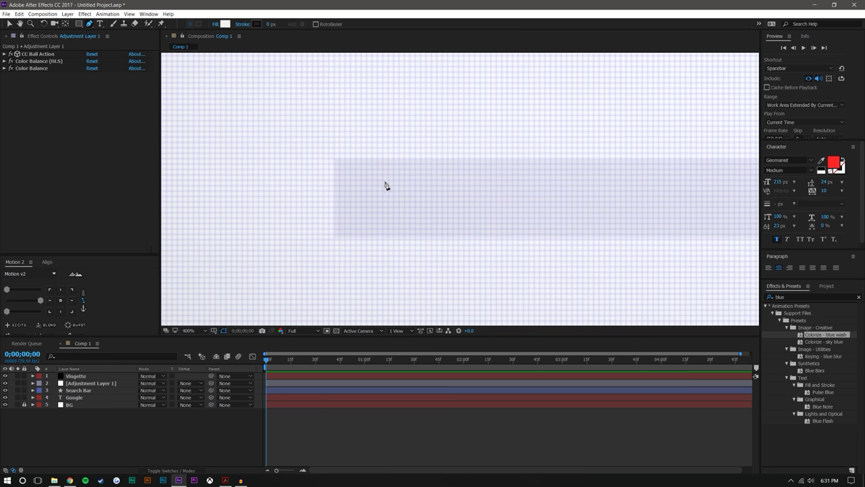
{"action": "left_click", "coordinate": [358, 168]}
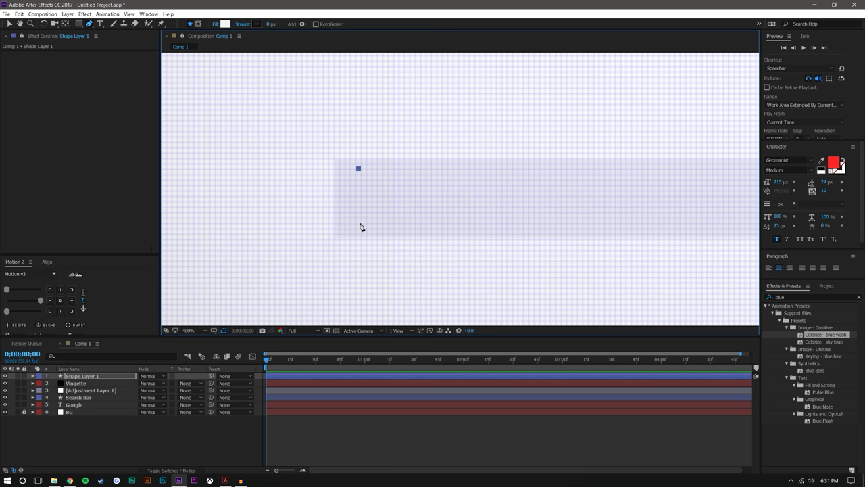
{"action": "left_click", "coordinate": [358, 226]}
{"action": "key", "text": "v"}
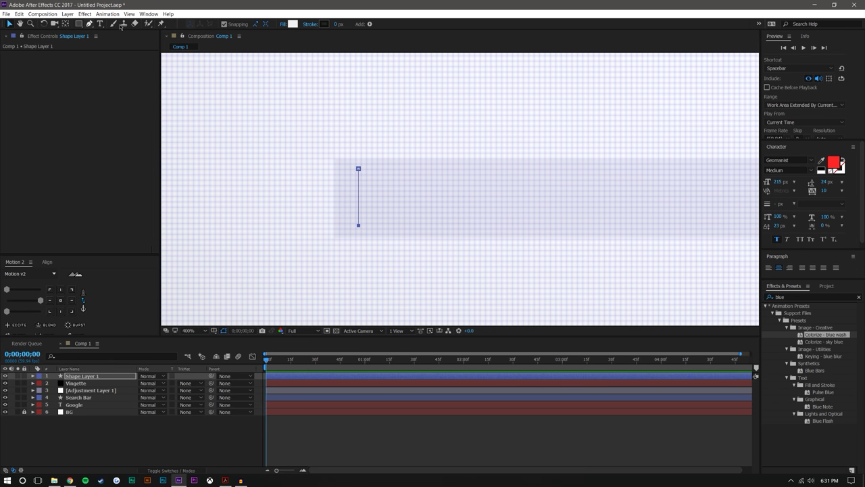
- Set the stroke width of the vertical cursor line to 2 px and deselect it
{"action": "left_click", "coordinate": [336, 24]}
{"action": "type", "text": "2"}
{"action": "key", "text": "Return"}
{"action": "left_click", "coordinate": [184, 446]}
{"action": "key", "text": "slash"}
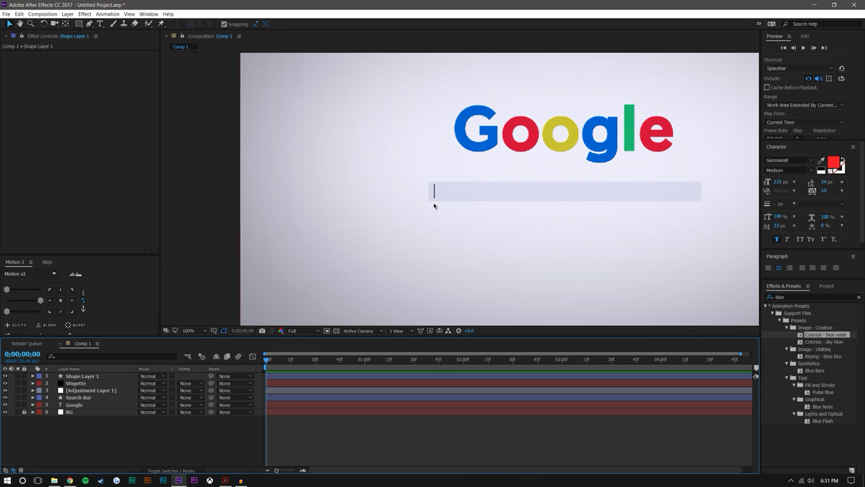
- Set the cursor line's stroke color to dark gray 3D3D3D
{"action": "key", "text": "period"}
{"action": "left_click", "coordinate": [76, 378]}
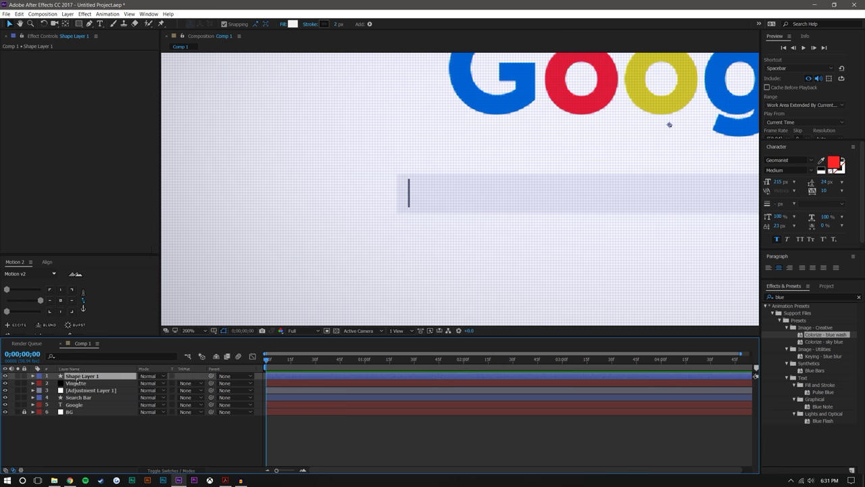
{"action": "left_click", "coordinate": [322, 24]}
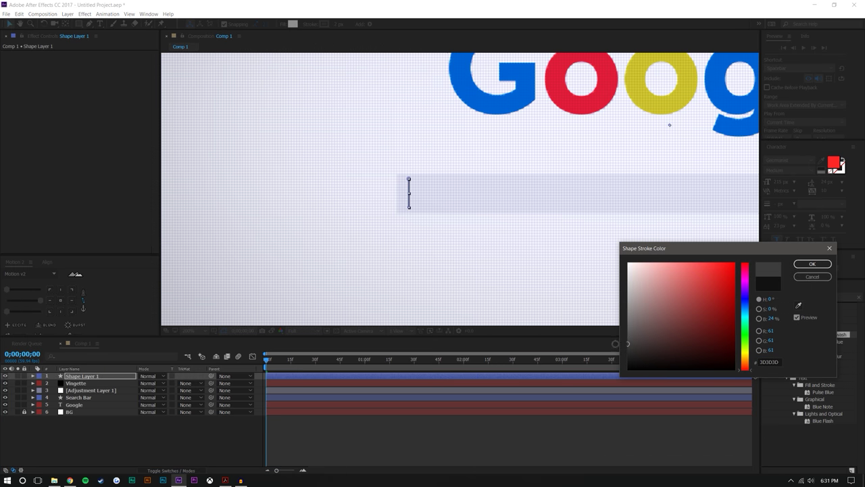
{"action": "left_click", "coordinate": [812, 263]}
{"action": "left_click", "coordinate": [255, 402]}
{"action": "key", "text": "comma"}
{"action": "key", "text": "comma"}
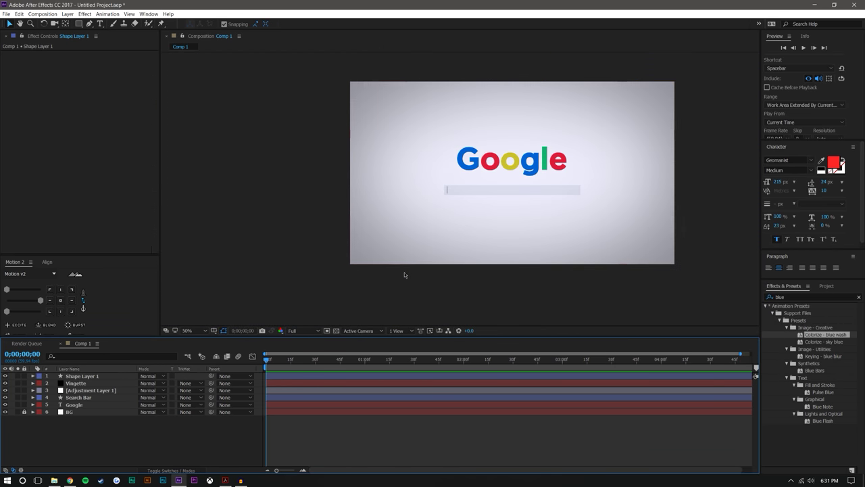
- Lighten the cursor line's stroke color to gray 4D4D4D
{"action": "key", "text": "period"}
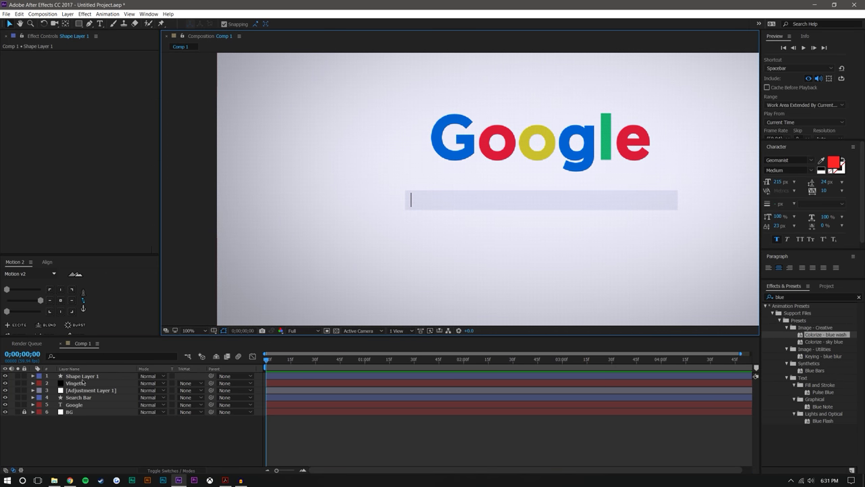
{"action": "left_click", "coordinate": [81, 376]}
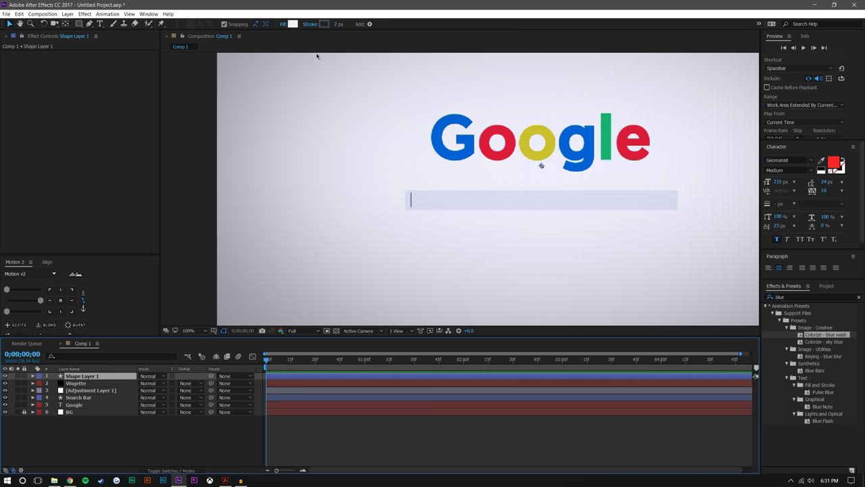
{"action": "left_click", "coordinate": [325, 24]}
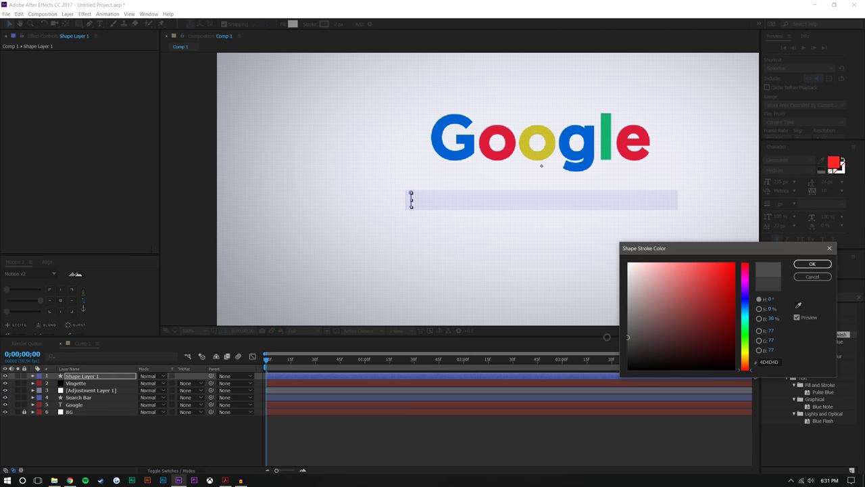
{"action": "left_click", "coordinate": [812, 264]}
{"action": "left_click", "coordinate": [627, 245]}
{"action": "left_click", "coordinate": [96, 462]}
{"action": "scroll", "coordinate": [433, 244], "scroll_direction": "down", "scroll_amount": 1}
{"action": "scroll", "coordinate": [516, 216], "scroll_direction": "up", "scroll_amount": 1}
- Rename the cursor line's shape layer to "Marker" and keep it selected
{"action": "right_click", "coordinate": [92, 375]}
{"action": "left_click", "coordinate": [91, 374]}
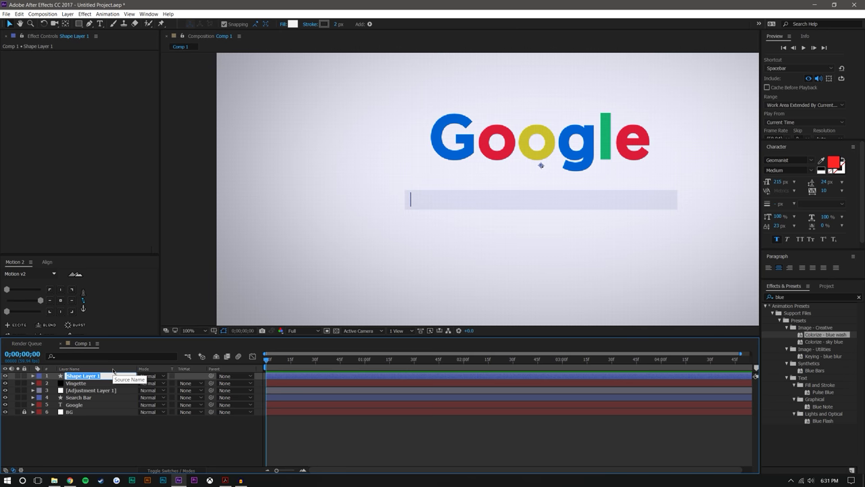
{"action": "type", "text": "Marker"}
{"action": "key", "text": "Return"}
{"action": "right_click", "coordinate": [112, 369]}
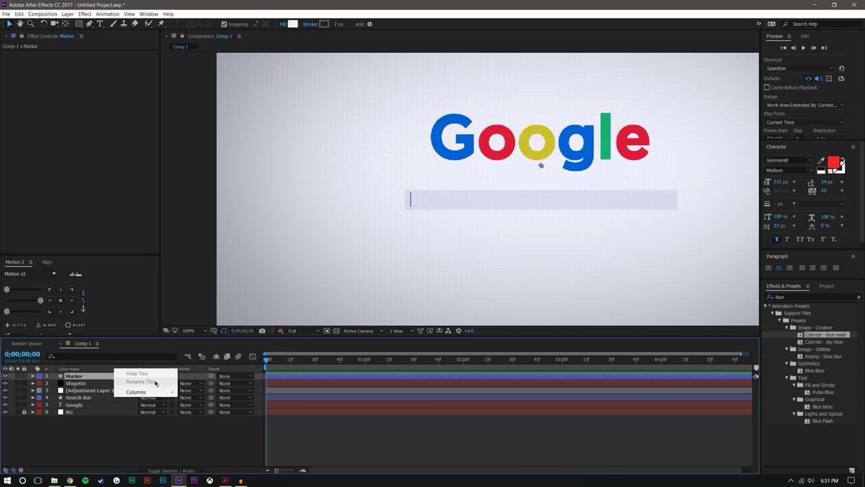
{"action": "left_click", "coordinate": [87, 438]}
{"action": "left_click", "coordinate": [88, 376]}
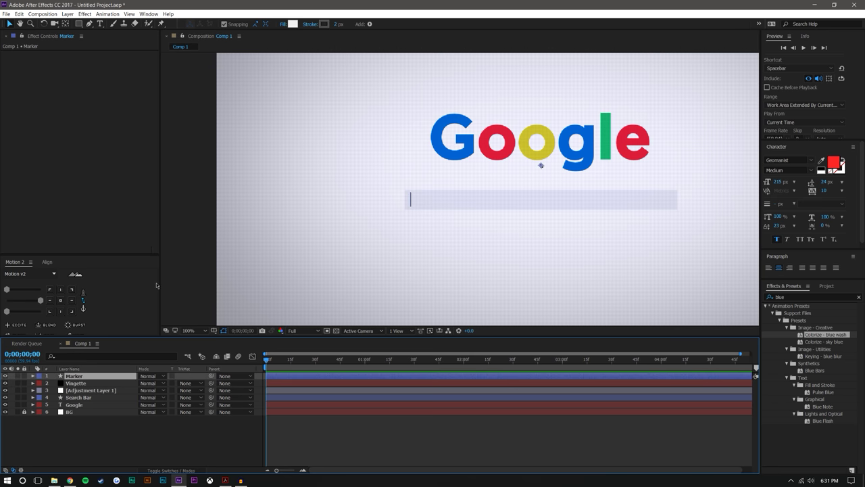
- Enlarge the Motion 2 controls and center the Marker layer's anchor point on its line
{"action": "left_click_drag", "start_coordinate": [39, 254], "coordinate": [40, 214]}
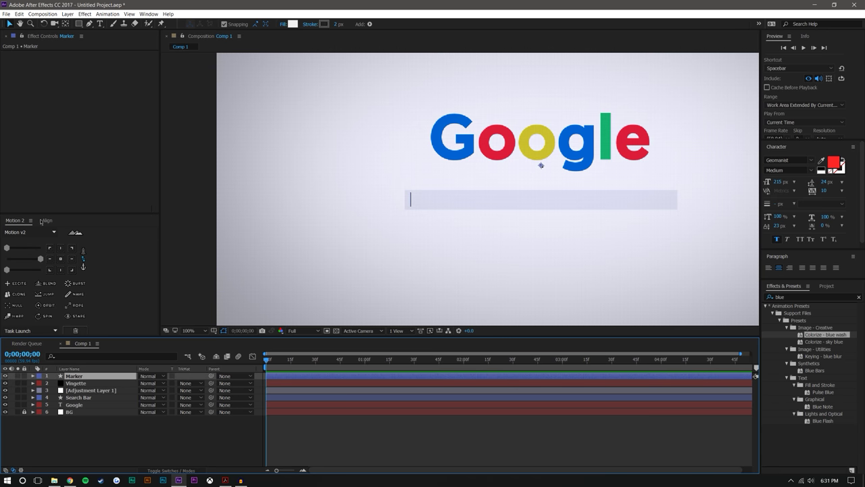
{"action": "left_click", "coordinate": [61, 259]}
{"action": "left_click", "coordinate": [147, 429]}
- Move the Marker line slightly left within the search bar and deselect it
{"action": "scroll", "coordinate": [392, 249], "scroll_direction": "up", "scroll_amount": 1}
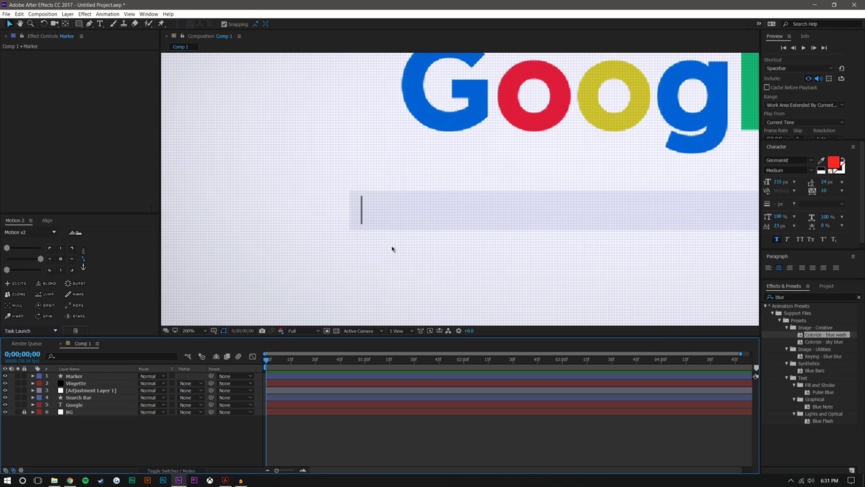
{"action": "scroll", "coordinate": [348, 237], "scroll_direction": "up", "scroll_amount": 2}
{"action": "left_click", "coordinate": [79, 384]}
{"action": "left_click", "coordinate": [86, 376]}
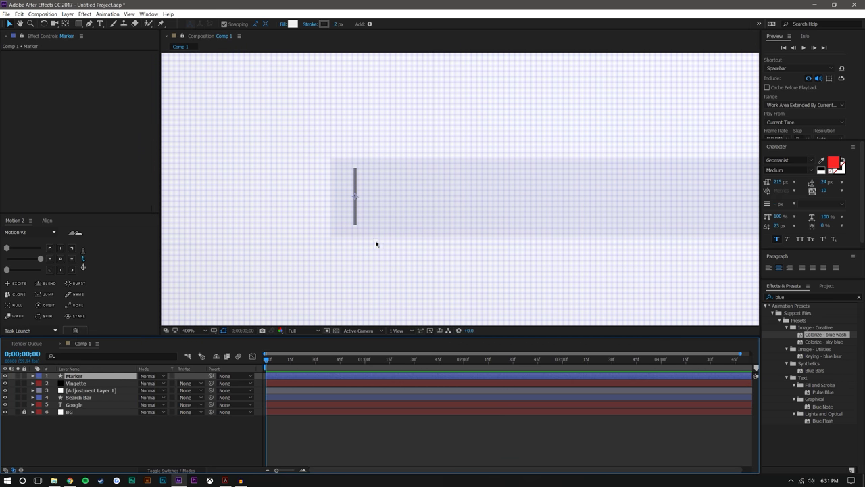
{"action": "left_click_drag", "start_coordinate": [354, 202], "coordinate": [352, 202]}
{"action": "left_click", "coordinate": [243, 429]}
{"action": "scroll", "coordinate": [455, 206], "scroll_direction": "down", "scroll_amount": 2}
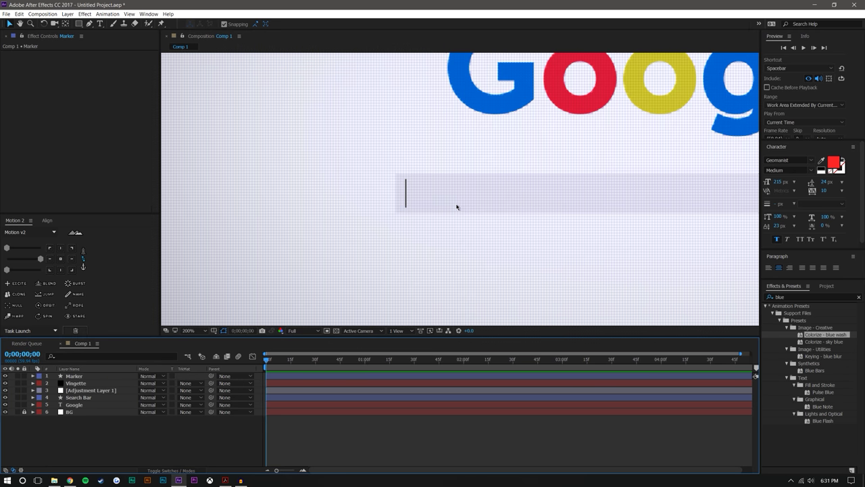
- Move the Marker layer below Adjustment Layer 1 in the layer stack and deselect it
{"action": "left_click_drag", "start_coordinate": [505, 211], "coordinate": [461, 233]}
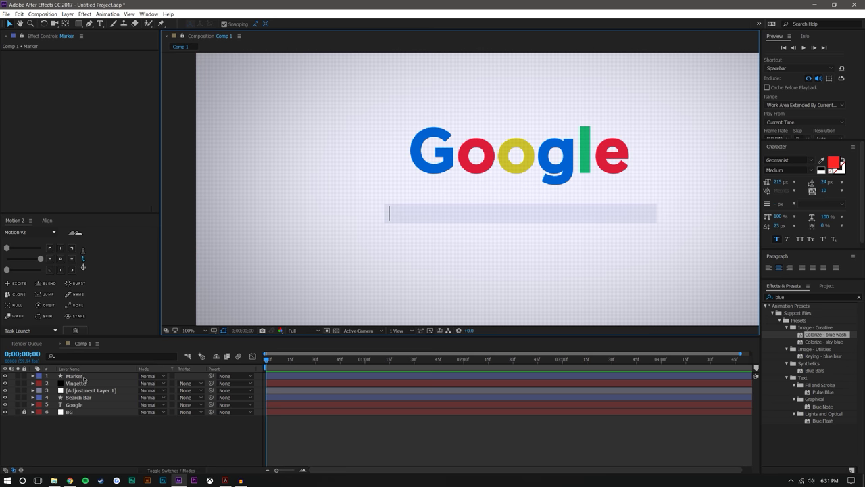
{"action": "scroll", "coordinate": [390, 214], "scroll_direction": "up", "scroll_amount": 4}
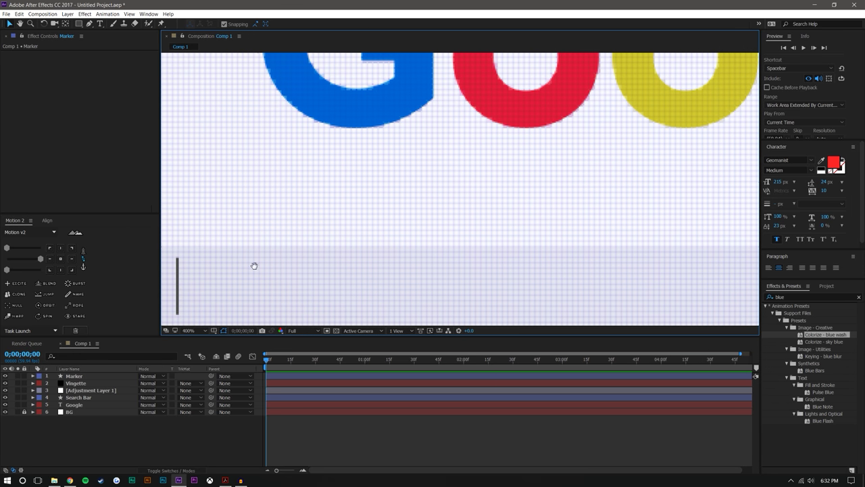
{"action": "left_click_drag", "start_coordinate": [253, 264], "coordinate": [347, 216]}
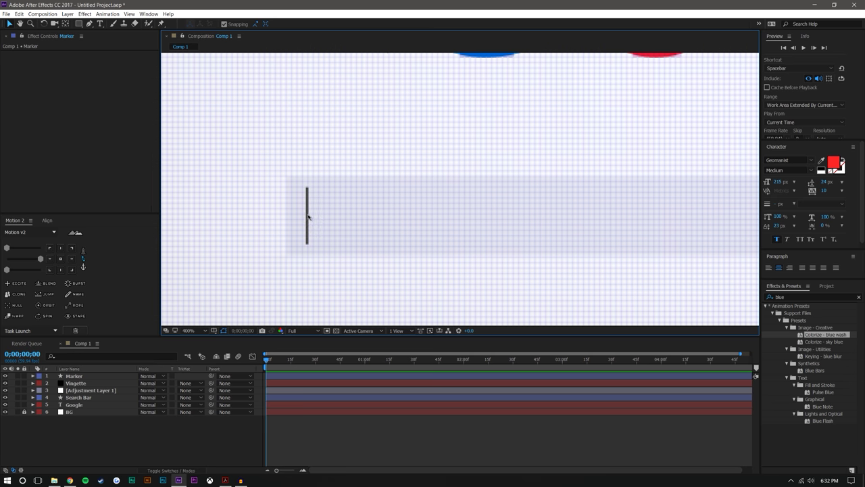
{"action": "left_click_drag", "start_coordinate": [83, 374], "coordinate": [94, 404]}
{"action": "left_click", "coordinate": [122, 425]}
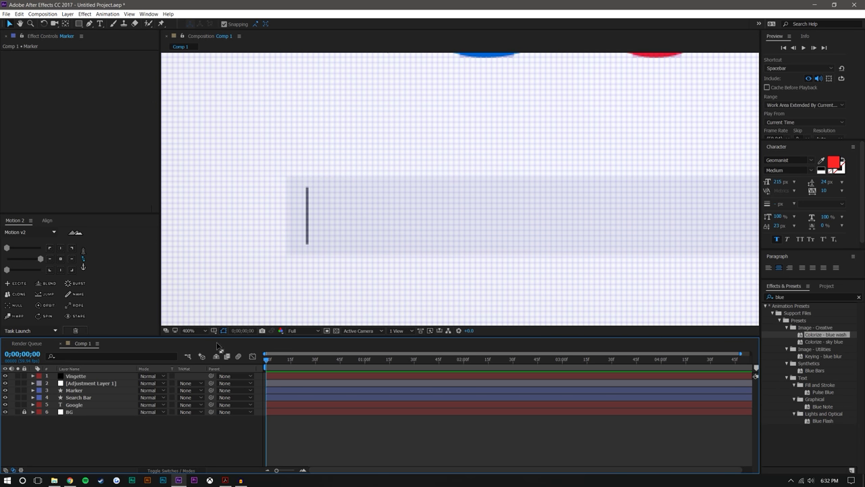
- Turn off Adjustment Layer 1's visibility, compare the composition with and without it, and leave it hidden
{"action": "left_click", "coordinate": [6, 382]}
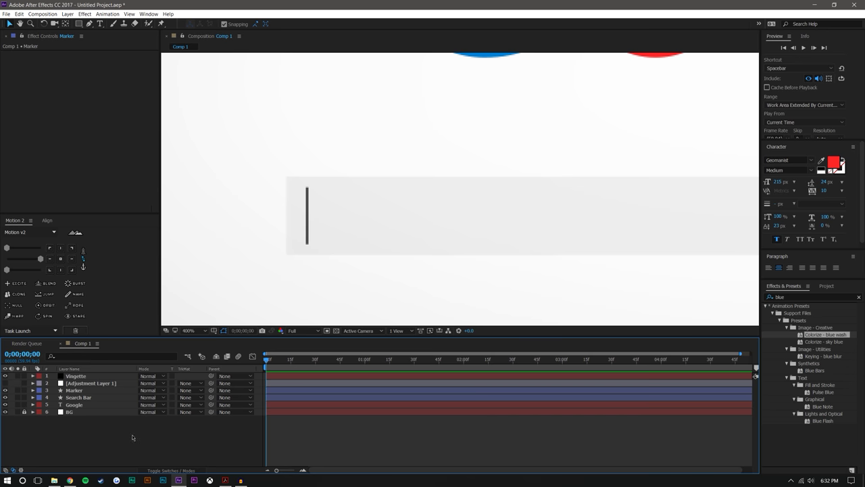
{"action": "key", "text": "slash"}
{"action": "scroll", "coordinate": [473, 201], "scroll_direction": "down", "scroll_amount": 1}
{"action": "scroll", "coordinate": [494, 201], "scroll_direction": "up", "scroll_amount": 1}
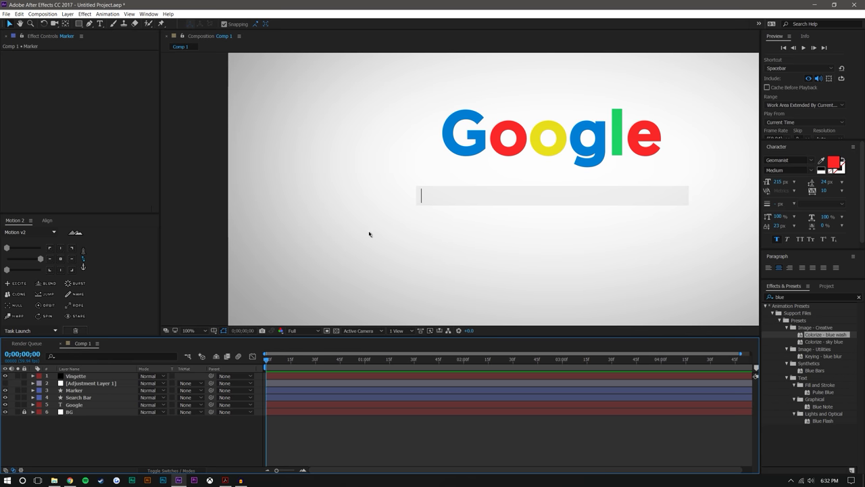
{"action": "left_click", "coordinate": [6, 383]}
{"action": "left_click", "coordinate": [6, 383]}
{"action": "scroll", "coordinate": [376, 196], "scroll_direction": "up", "scroll_amount": 1}
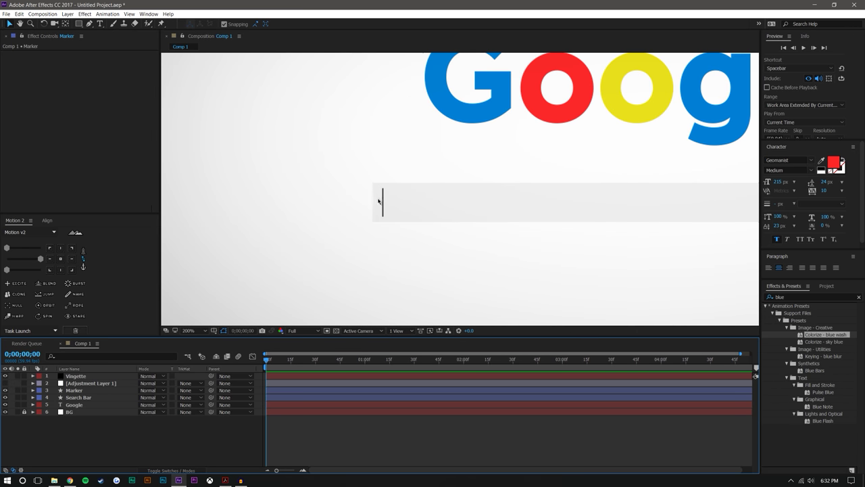
- Keyframe the Marker layer's opacity at 100% on the first frame and 2% at frame 30
{"action": "left_click", "coordinate": [73, 390]}
{"action": "key", "text": "t"}
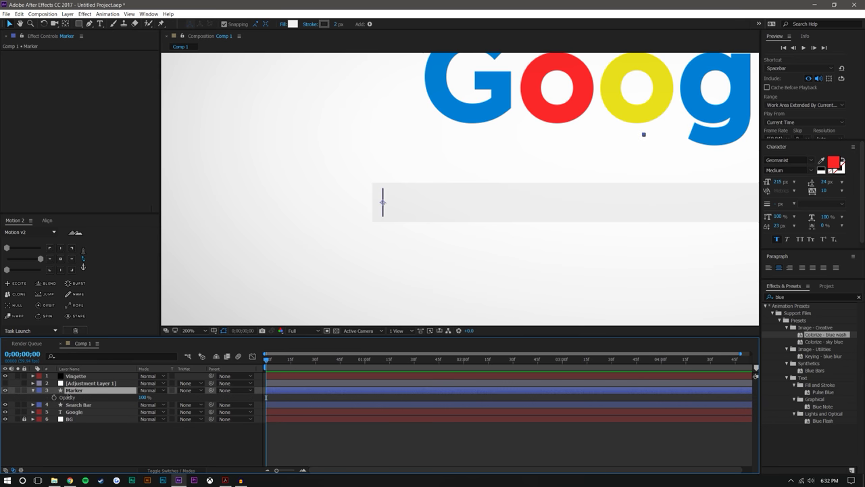
{"action": "left_click", "coordinate": [54, 398]}
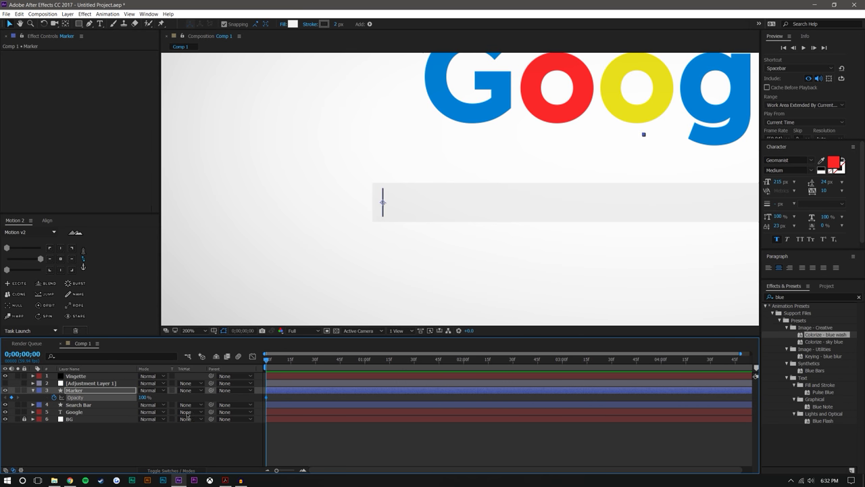
{"action": "left_click", "coordinate": [315, 363]}
{"action": "left_click_drag", "start_coordinate": [142, 397], "coordinate": [59, 393]}
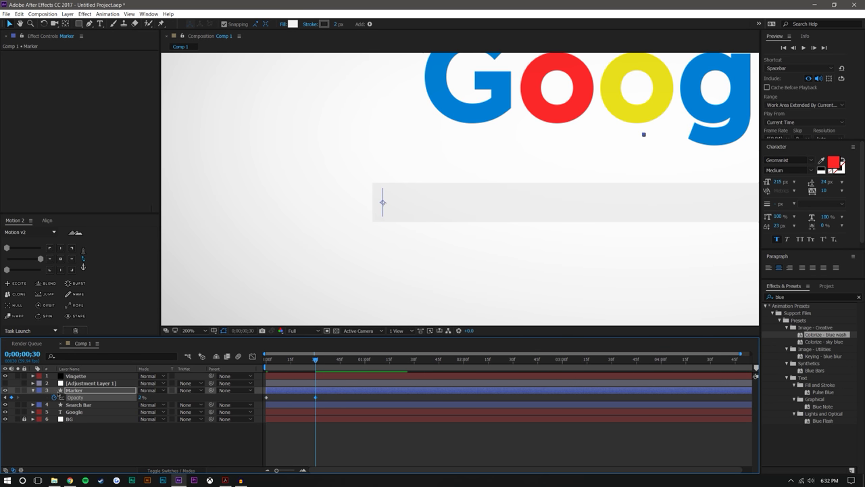
- Add a 100% Marker opacity keyframe at one second and set the frame 30 keyframe to 0%
{"action": "left_click", "coordinate": [365, 363]}
{"action": "left_click_drag", "start_coordinate": [140, 398], "coordinate": [538, 410]}
{"action": "left_click", "coordinate": [327, 361]}
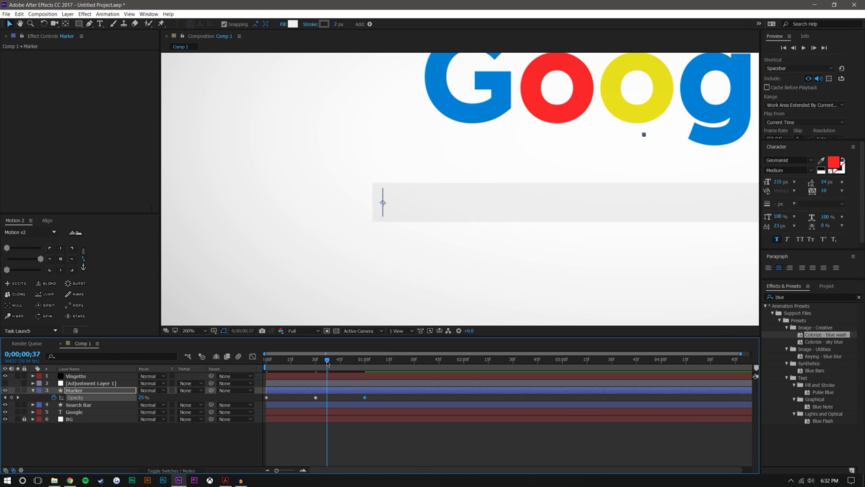
{"action": "key", "text": "j"}
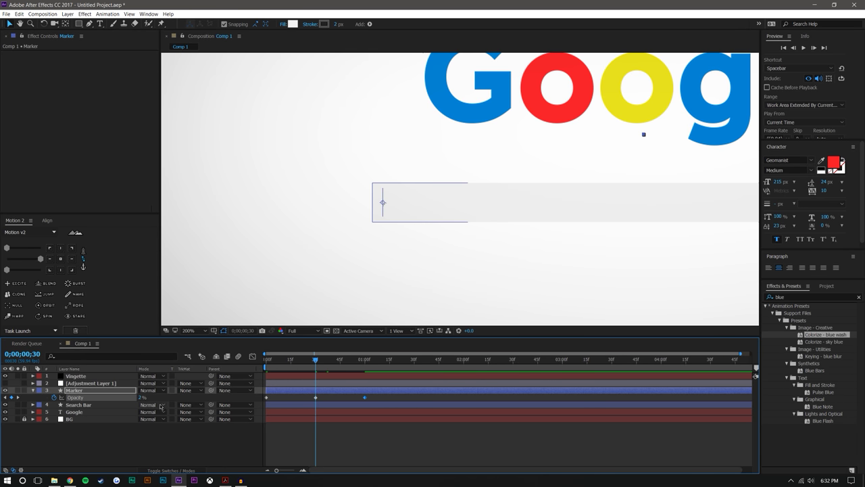
{"action": "left_click_drag", "start_coordinate": [140, 398], "coordinate": [104, 401]}
{"action": "left_click", "coordinate": [376, 449]}
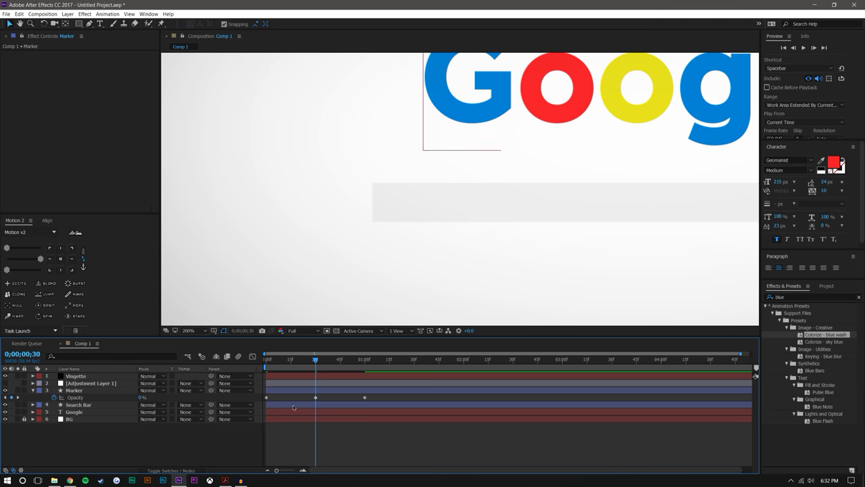
- Display the Marker's opacity keyframes as a value graph in the Graph Editor
{"action": "left_click", "coordinate": [73, 397]}
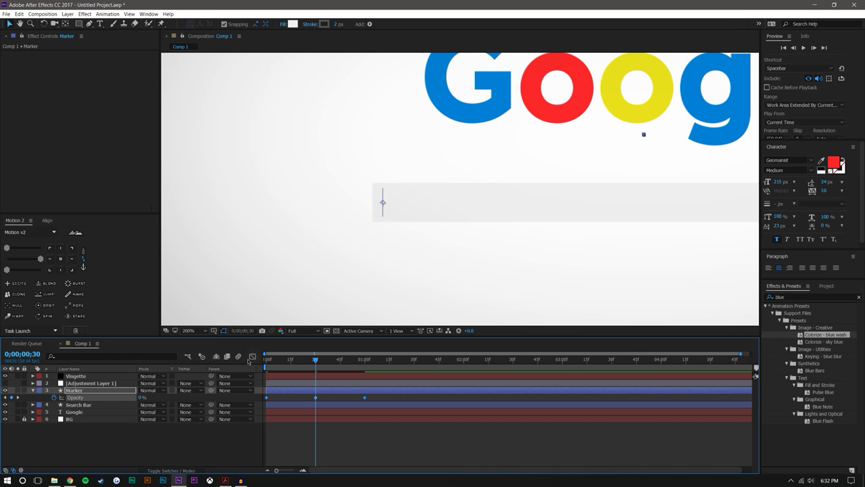
{"action": "left_click", "coordinate": [252, 356]}
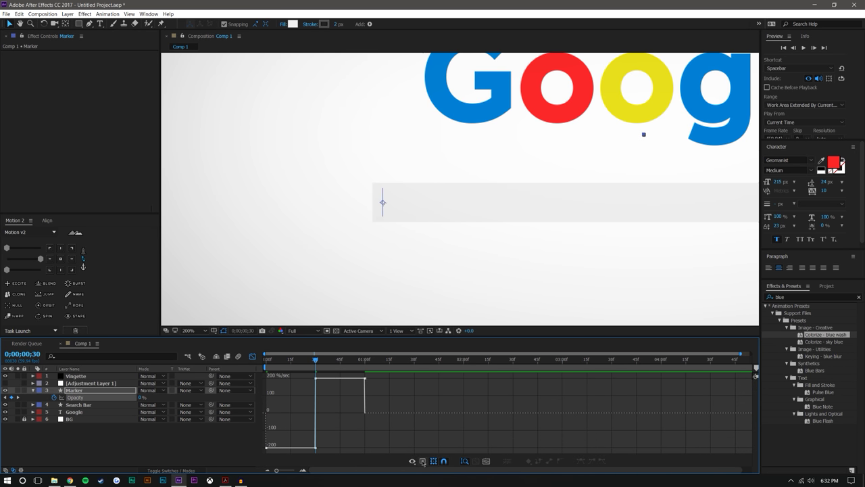
{"action": "right_click", "coordinate": [416, 368]}
{"action": "left_click", "coordinate": [453, 383]}
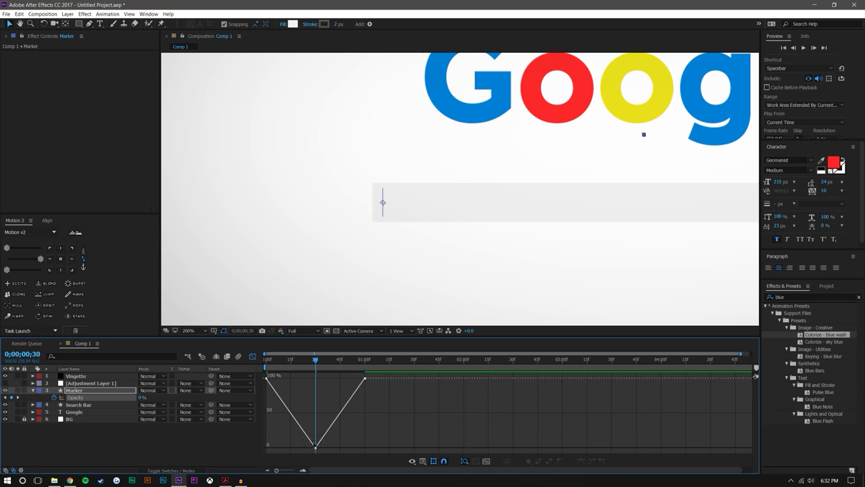
- Try Easy Ease on the Marker's first and last opacity keyframes with longer curve handles
{"action": "left_click", "coordinate": [315, 447]}
{"action": "left_click_drag", "start_coordinate": [386, 442], "coordinate": [247, 373]}
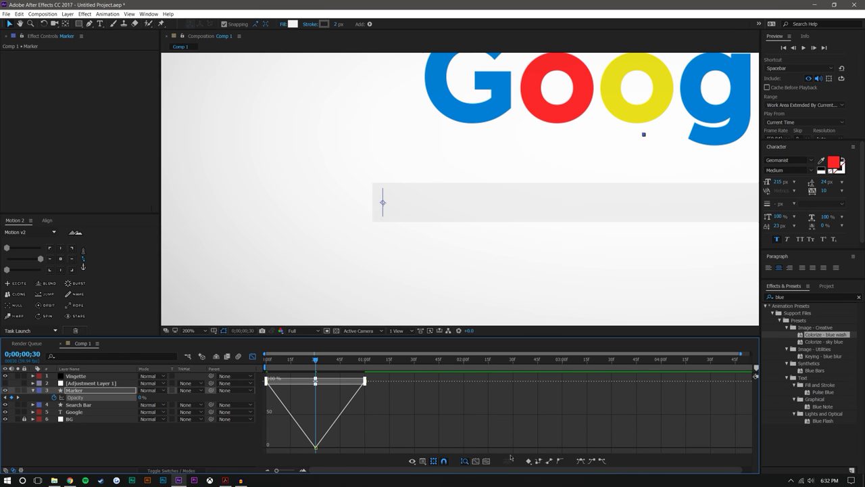
{"action": "left_click", "coordinate": [580, 461]}
{"action": "left_click_drag", "start_coordinate": [348, 382], "coordinate": [319, 384]}
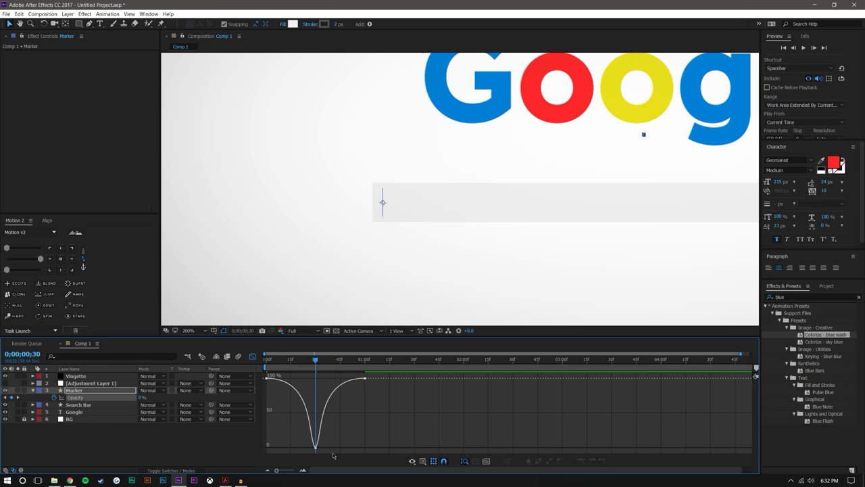
- Preview the cursor blink from the start and undo the easing of the outer opacity keyframes
{"action": "left_click", "coordinate": [252, 356]}
{"action": "left_click", "coordinate": [268, 359]}
{"action": "left_click", "coordinate": [803, 48]}
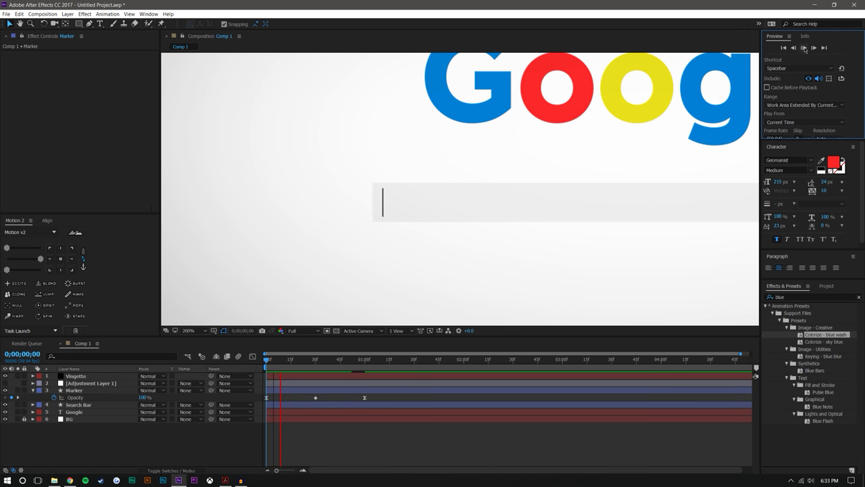
{"action": "left_click", "coordinate": [330, 361]}
{"action": "key", "text": "ctrl+z"}
{"action": "key", "text": "ctrl+z"}
{"action": "key", "text": "ctrl+z"}
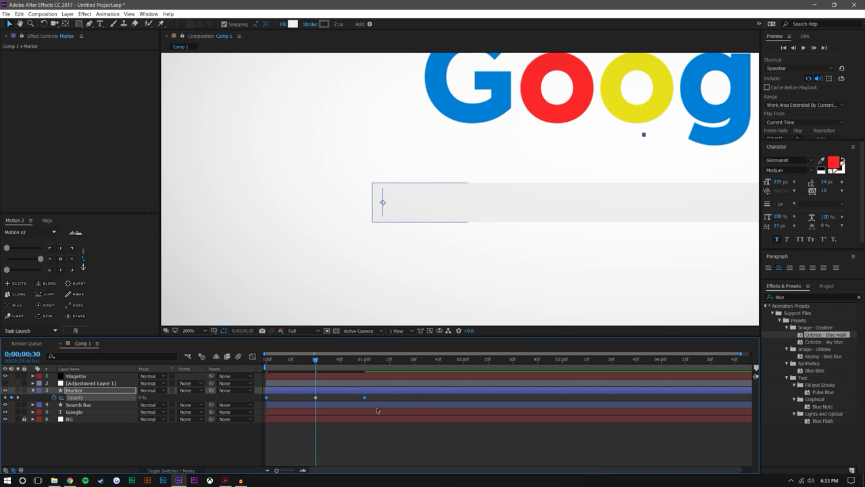
- Try the Motion 2 easing slider on all three Marker opacity keyframes, preview the blink, and undo the easing
{"action": "left_click_drag", "start_coordinate": [375, 395], "coordinate": [264, 405]}
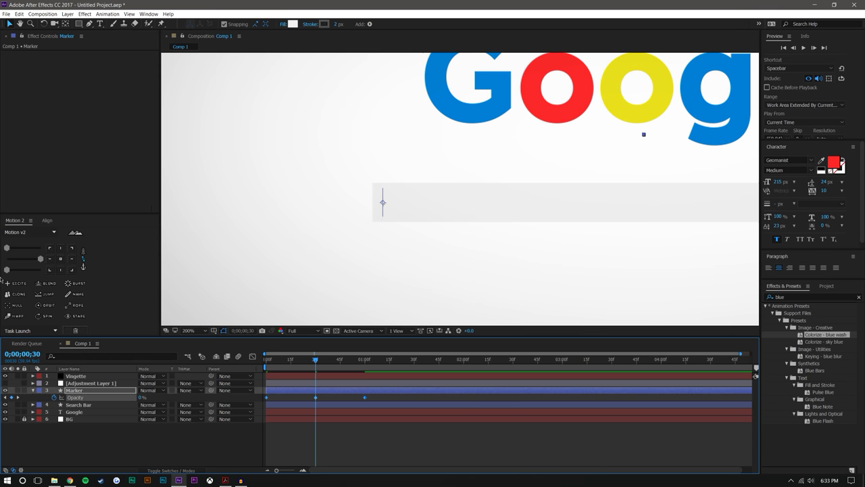
{"action": "left_click", "coordinate": [39, 260]}
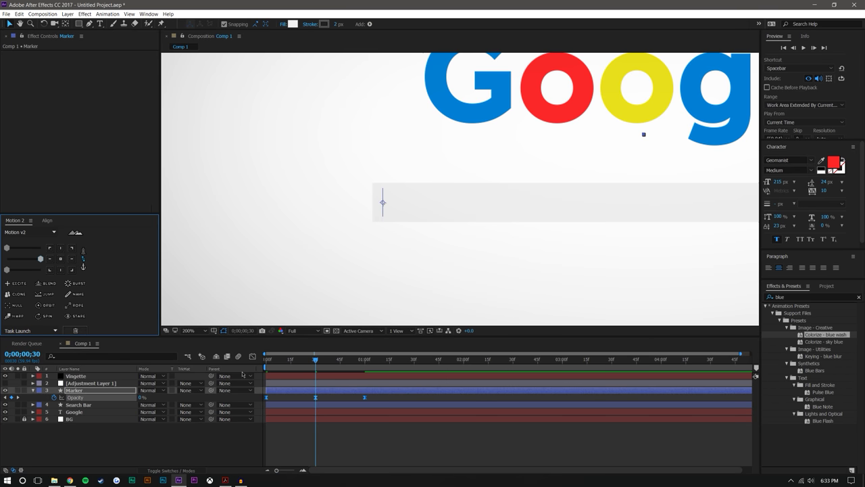
{"action": "left_click", "coordinate": [253, 356]}
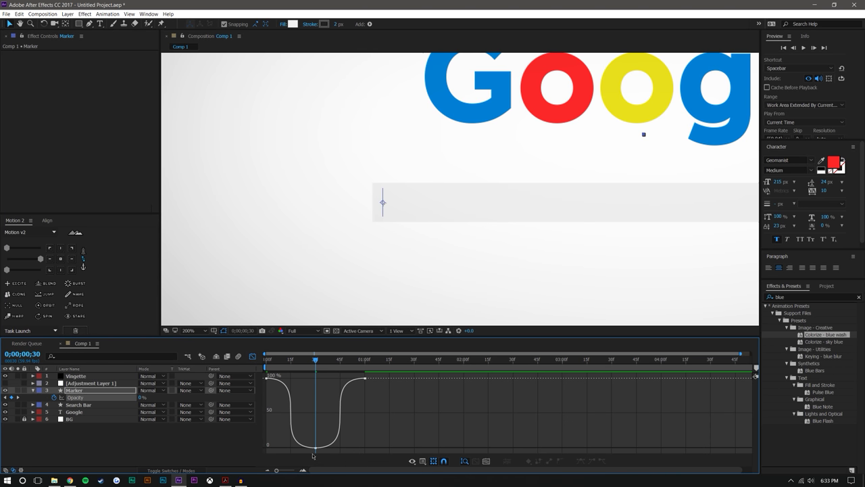
{"action": "key", "text": "space"}
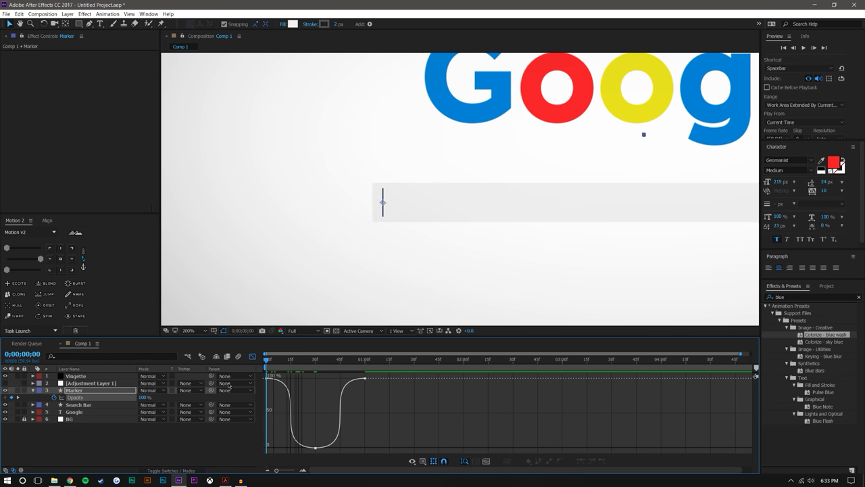
{"action": "left_click", "coordinate": [806, 50]}
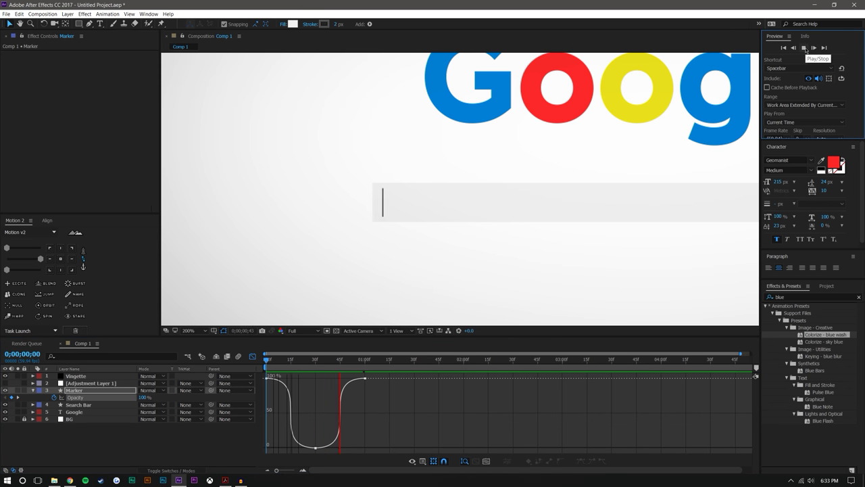
{"action": "key", "text": "space"}
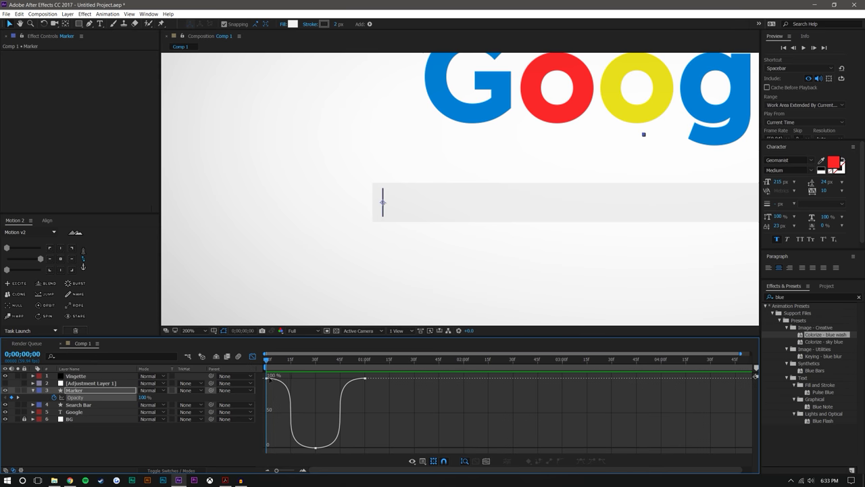
{"action": "left_click", "coordinate": [290, 400]}
{"action": "key", "text": "ctrl+z"}
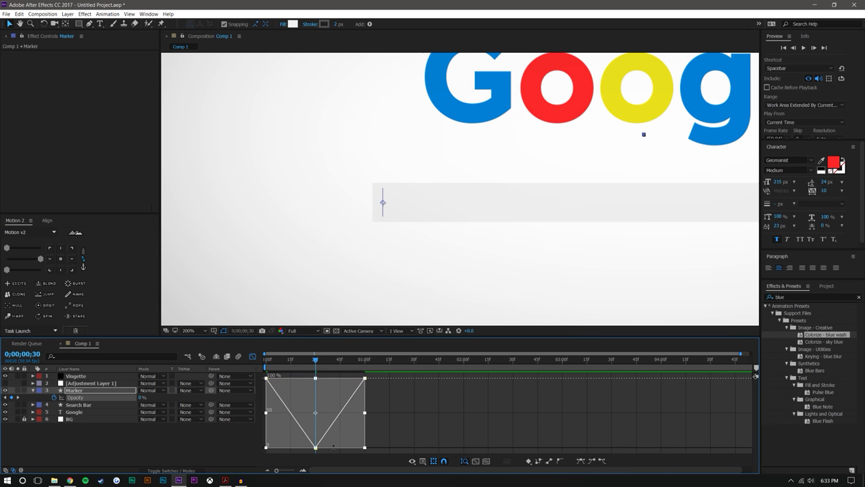
- Apply Easy Ease to all three Marker opacity keyframes, lengthen their curve handles, and preview the blink
{"action": "left_click", "coordinate": [580, 460]}
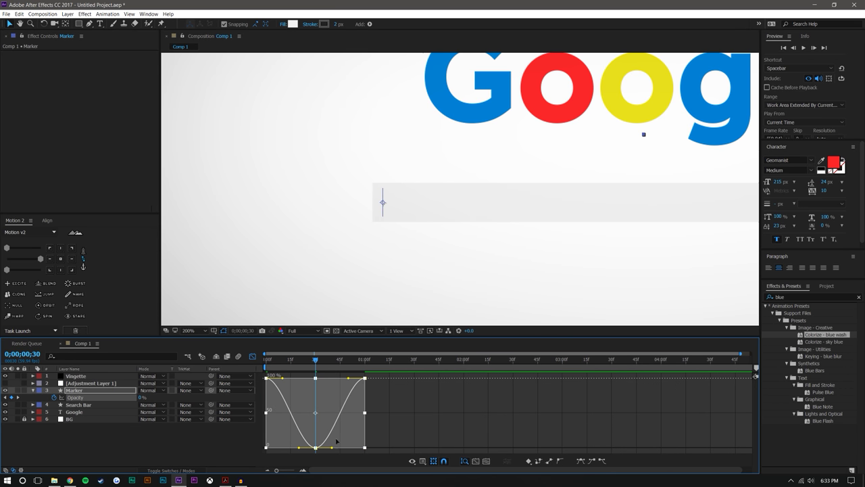
{"action": "left_click_drag", "start_coordinate": [348, 378], "coordinate": [303, 383]}
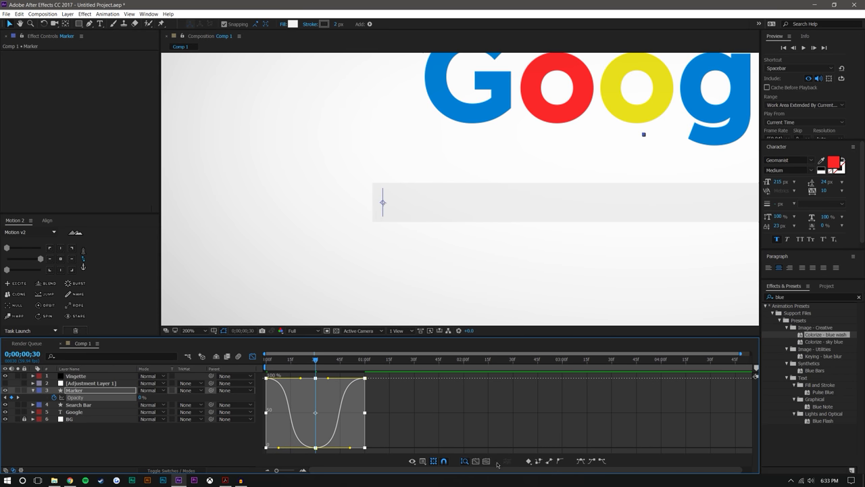
{"action": "left_click", "coordinate": [427, 427]}
{"action": "key", "text": "Home"}
{"action": "left_click", "coordinate": [803, 48]}
- Extend the opacity curve's individual handles further for steeper fades between keyframes, and preview the blink from the start
{"action": "left_click", "coordinate": [316, 371]}
{"action": "left_click", "coordinate": [281, 388]}
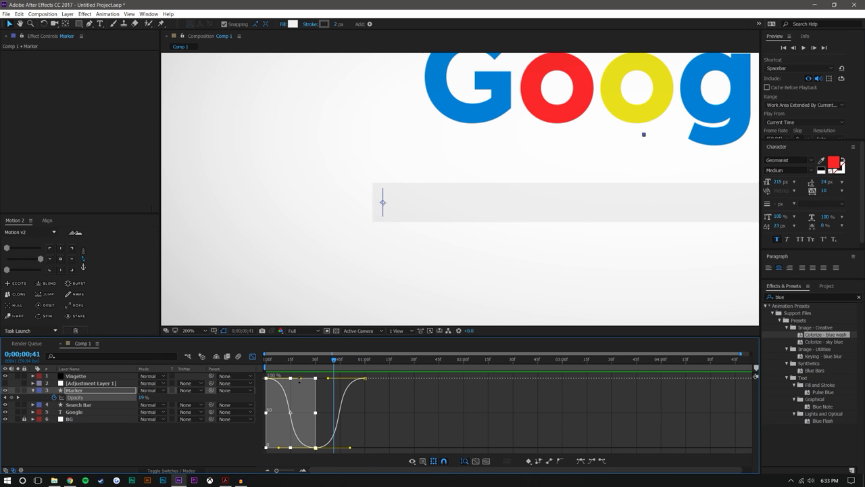
{"action": "left_click_drag", "start_coordinate": [302, 379], "coordinate": [321, 379]}
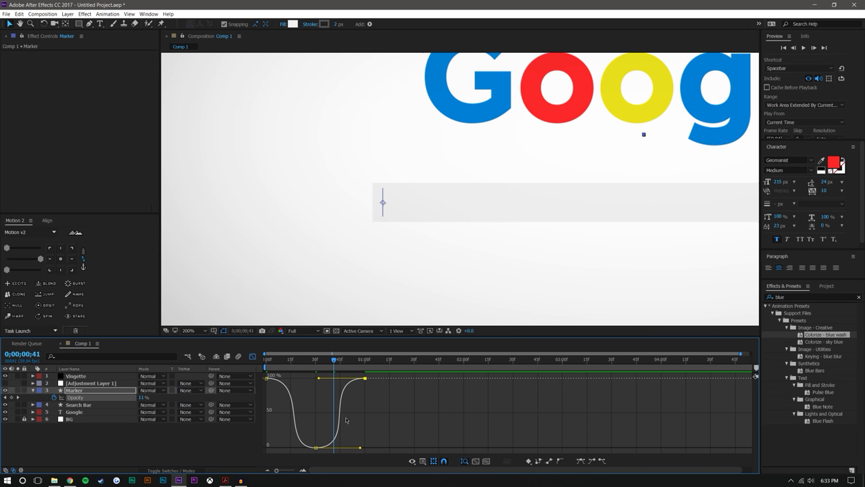
{"action": "left_click_drag", "start_coordinate": [360, 449], "coordinate": [364, 448]}
{"action": "left_click_drag", "start_coordinate": [277, 447], "coordinate": [269, 449]}
{"action": "left_click", "coordinate": [401, 434]}
{"action": "left_click_drag", "start_coordinate": [317, 361], "coordinate": [264, 359]}
{"action": "key", "text": "space"}
{"action": "left_click", "coordinate": [803, 48]}
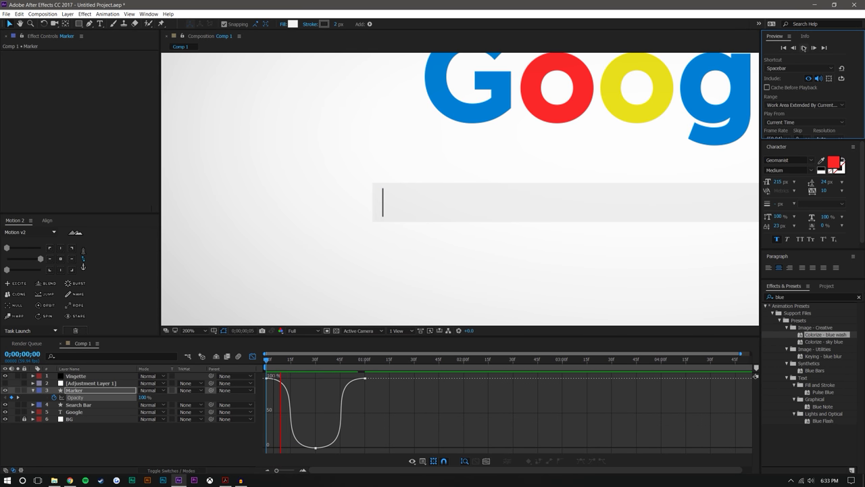
{"action": "left_click", "coordinate": [325, 362]}
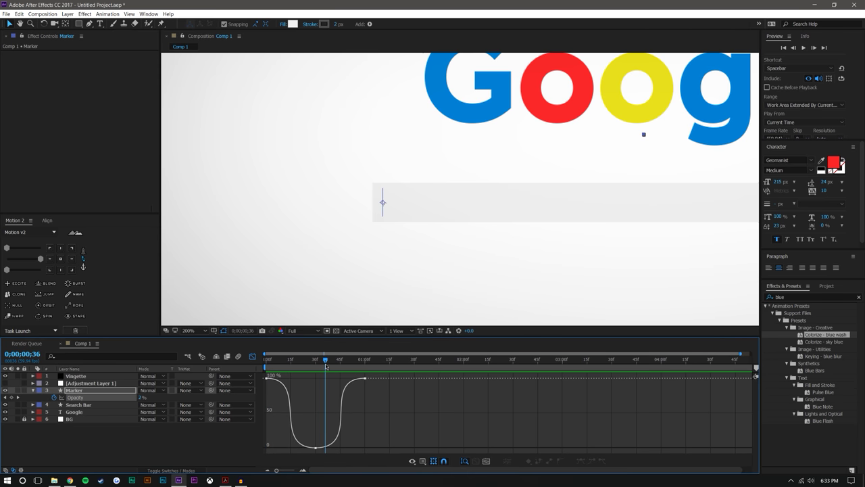
- Leave the graph editor and add a loopOut(type = "cycle", numKeyframes = 0) expression to the Marker layer's Opacity
{"action": "left_click", "coordinate": [253, 356]}
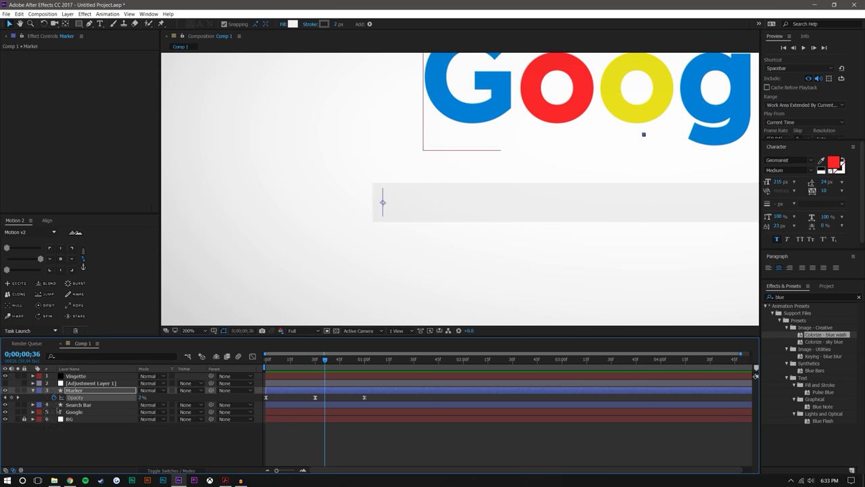
{"action": "left_click", "coordinate": [54, 398], "text": "alt"}
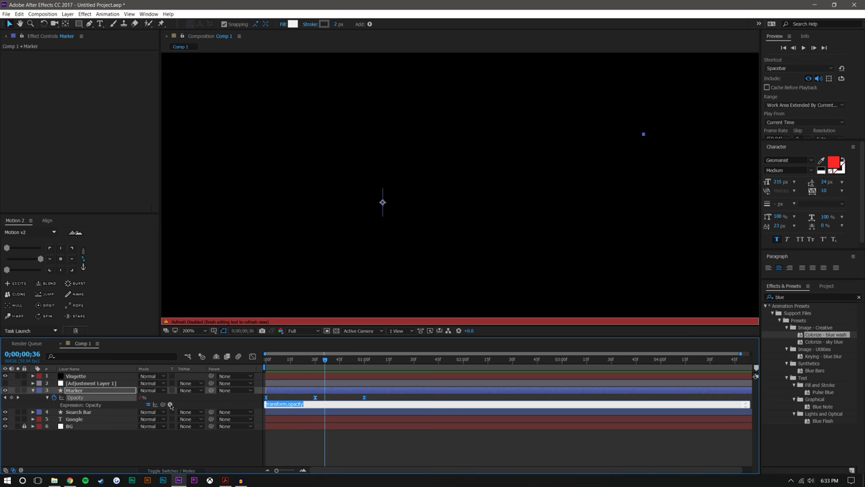
{"action": "left_click", "coordinate": [169, 404]}
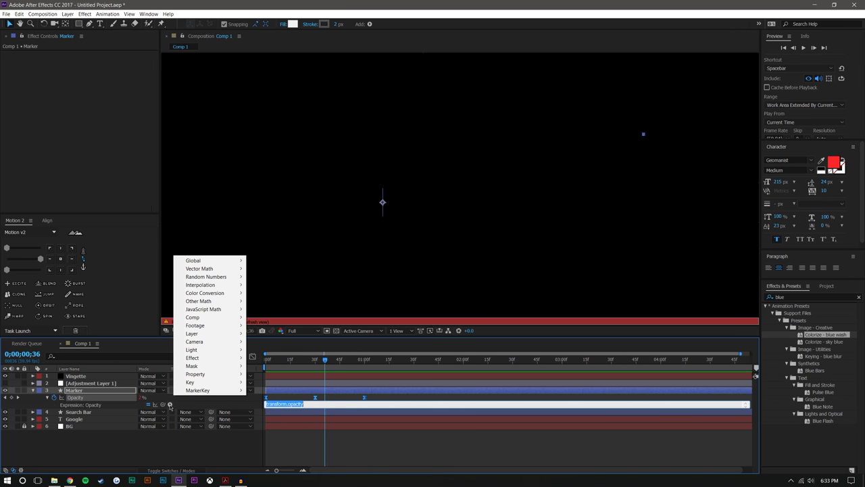
{"action": "mouse_move", "coordinate": [205, 376]}
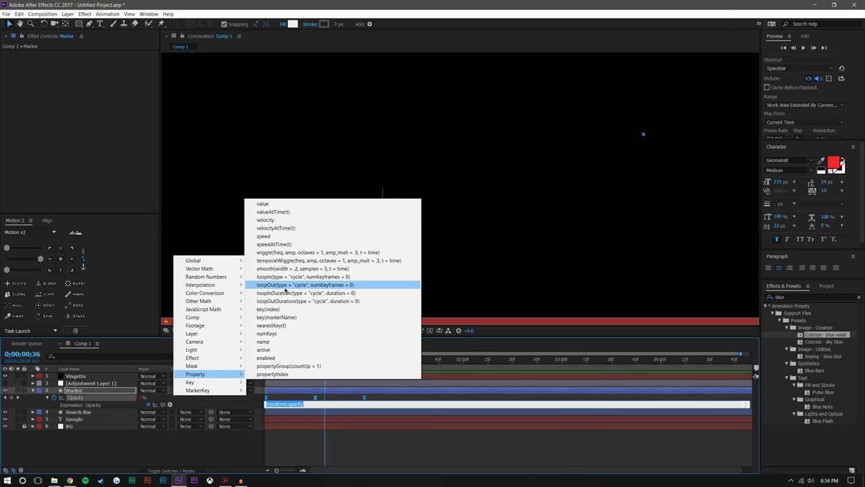
{"action": "left_click", "coordinate": [336, 285]}
{"action": "left_click", "coordinate": [382, 454]}
- Preview the looping cursor blink from the start, viewing the whole composition and the search bar up close
{"action": "left_click_drag", "start_coordinate": [325, 358], "coordinate": [240, 365]}
{"action": "left_click", "coordinate": [804, 48]}
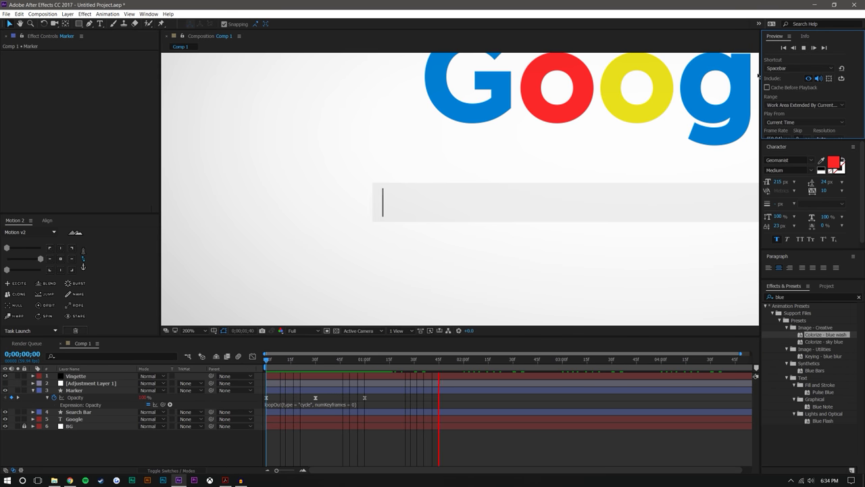
{"action": "scroll", "coordinate": [467, 264], "scroll_direction": "down", "scroll_amount": 4}
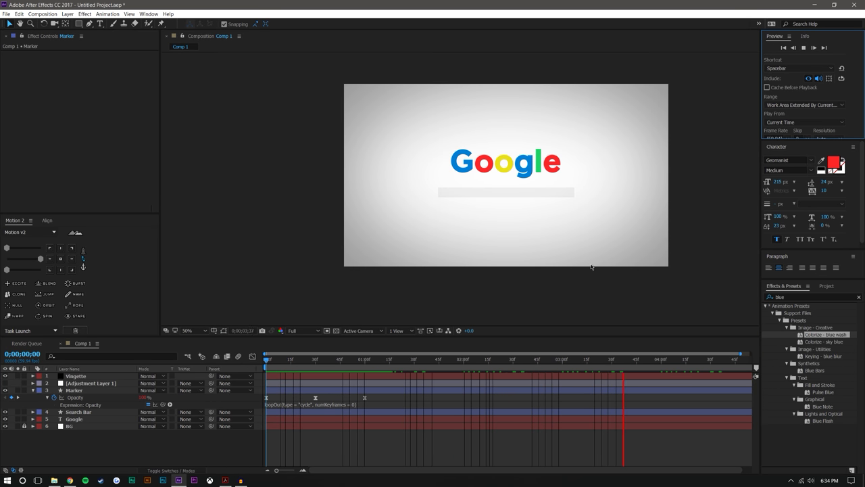
{"action": "scroll", "coordinate": [642, 218], "scroll_direction": "up", "scroll_amount": 2}
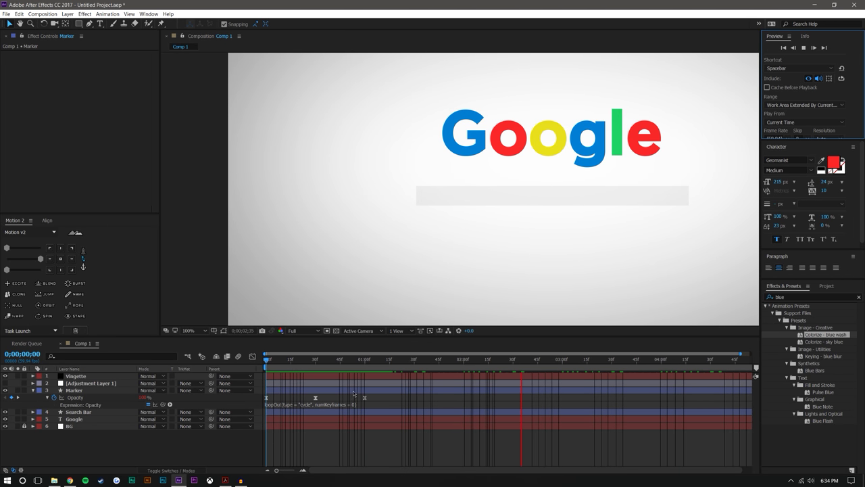
- Try spreading the three Marker opacity keyframes proportionally further apart to slow the blink, and preview it from the start
{"action": "left_click", "coordinate": [364, 359]}
{"action": "left_click_drag", "start_coordinate": [378, 393], "coordinate": [250, 400]}
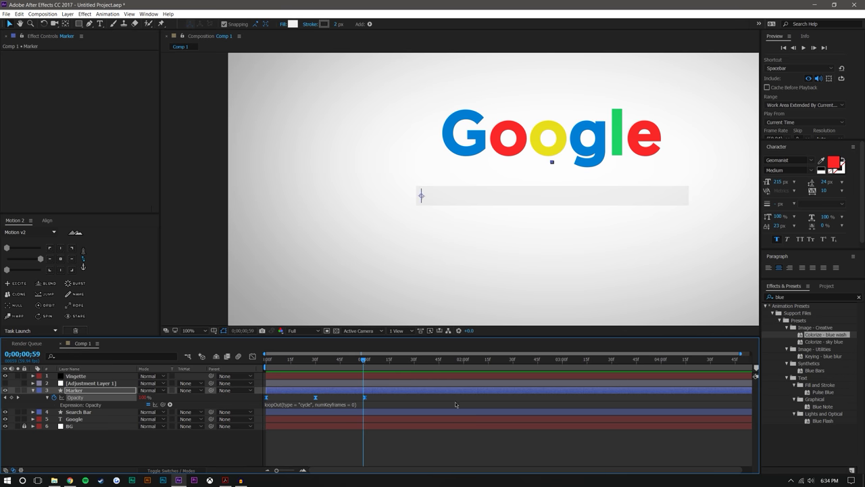
{"action": "left_click_drag", "start_coordinate": [438, 404], "coordinate": [448, 404]}
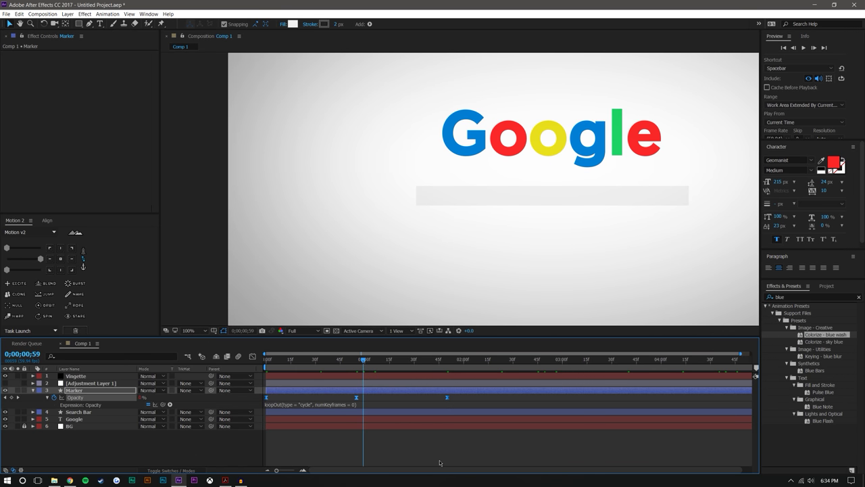
{"action": "left_click", "coordinate": [440, 462]}
{"action": "left_click_drag", "start_coordinate": [363, 361], "coordinate": [265, 360]}
{"action": "left_click", "coordinate": [804, 48]}
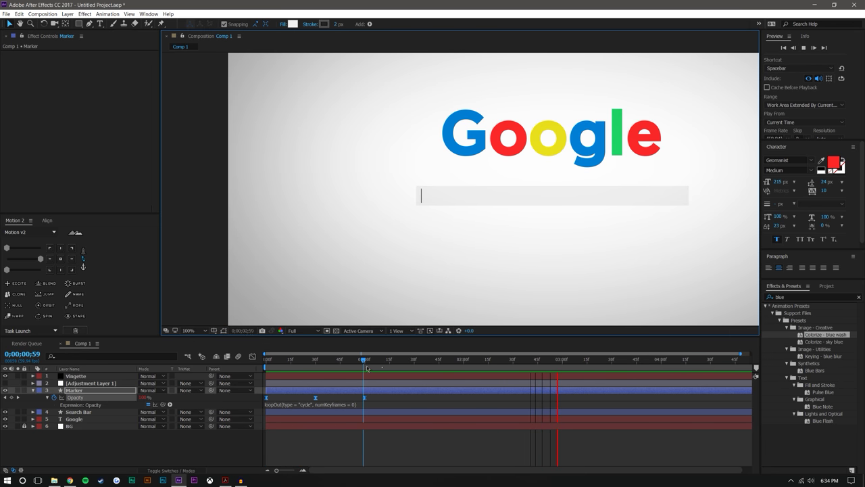
- Deselect the Marker opacity keyframes and collapse the Marker layer's properties
{"action": "left_click", "coordinate": [139, 445]}
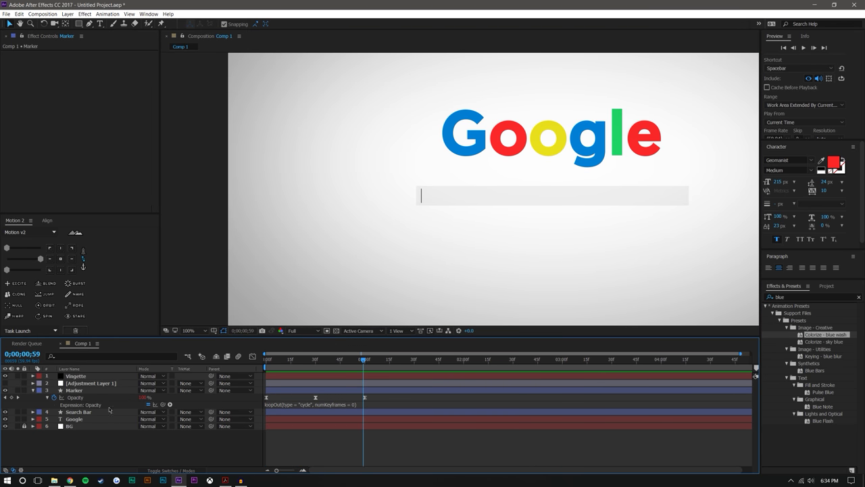
{"action": "left_click", "coordinate": [33, 391]}
{"action": "scroll", "coordinate": [556, 190], "scroll_direction": "down", "scroll_amount": 1}
{"action": "scroll", "coordinate": [555, 193], "scroll_direction": "up", "scroll_amount": 1}
{"action": "left_click_drag", "start_coordinate": [558, 194], "coordinate": [499, 216]}
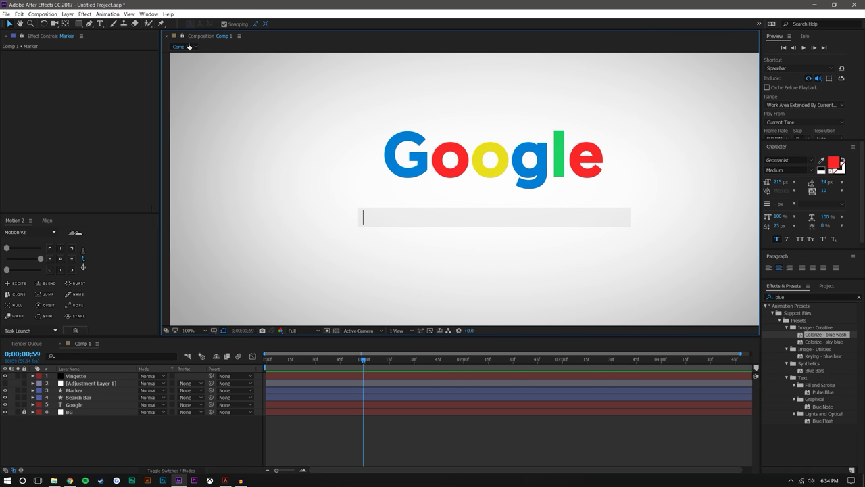
- Add a text layer reading "mobox graphics" at the search bar beside the cursor
{"action": "left_click", "coordinate": [99, 24]}
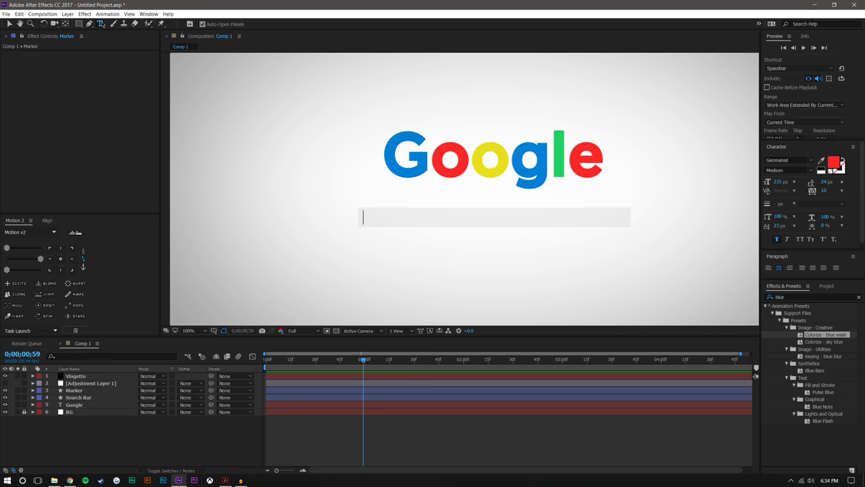
{"action": "left_click", "coordinate": [376, 223]}
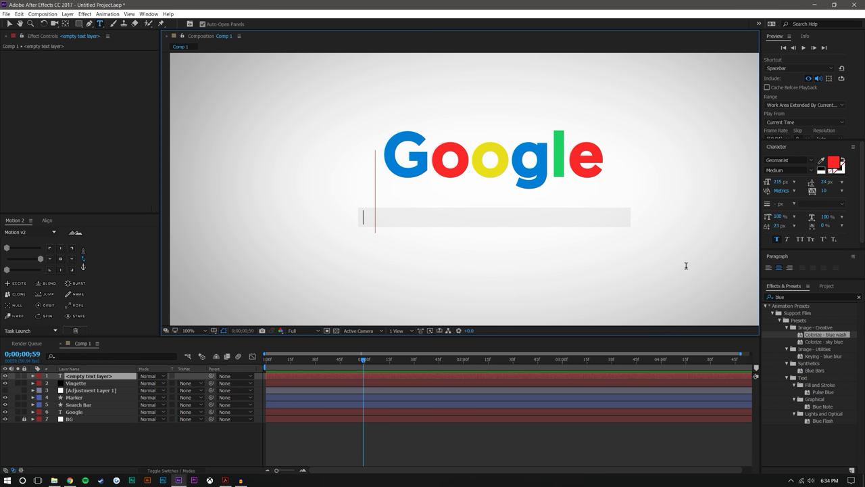
{"action": "type", "text": "m"}
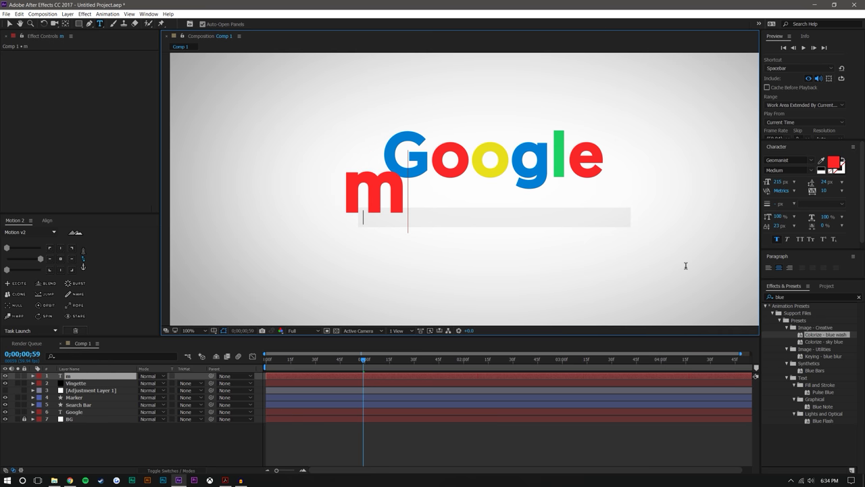
{"action": "key", "text": "BackSpace"}
{"action": "type", "text": "mob"}
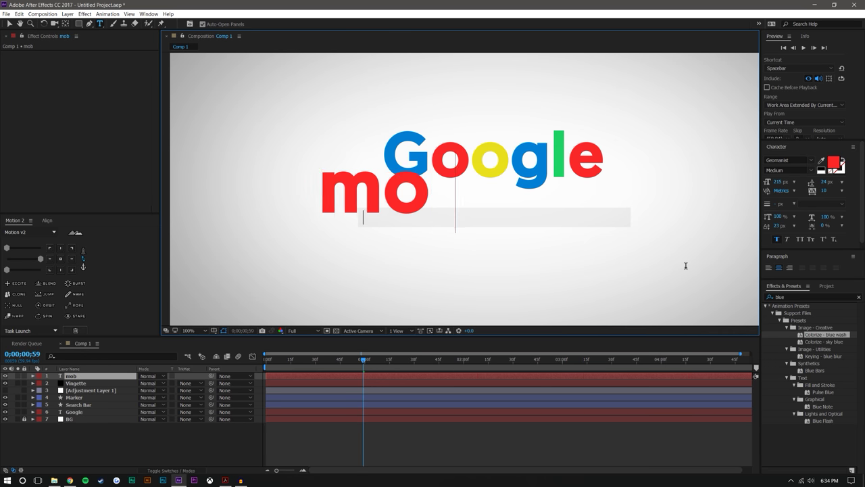
{"action": "type", "text": "ox graphics"}
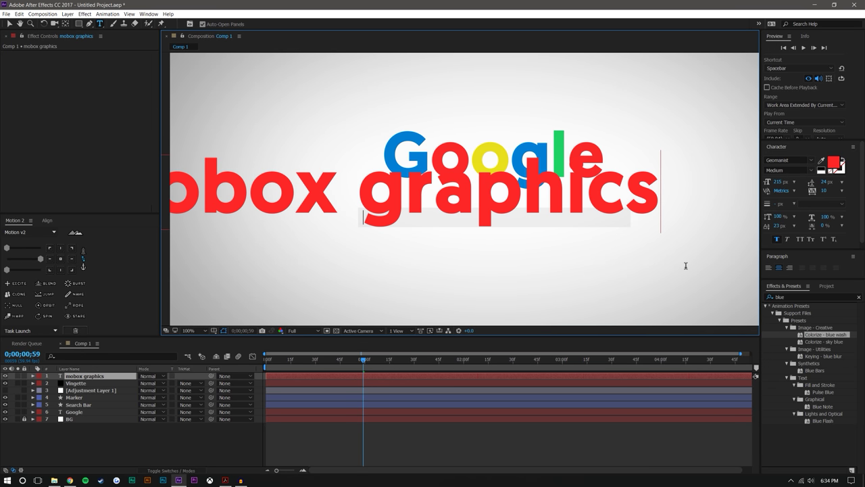
- Set the whole "mobox graphics" text to 27 px in size and dark grey 474747 in colour
{"action": "key", "text": "ctrl+a"}
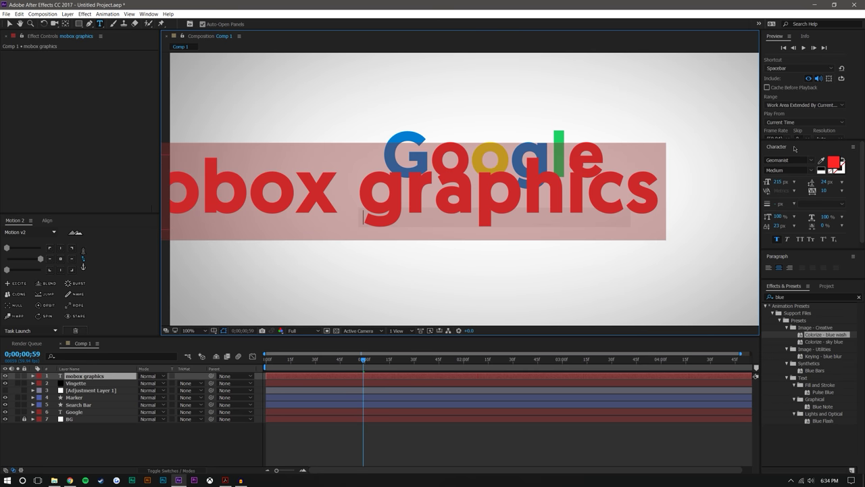
{"action": "left_click_drag", "start_coordinate": [798, 142], "coordinate": [793, 59]}
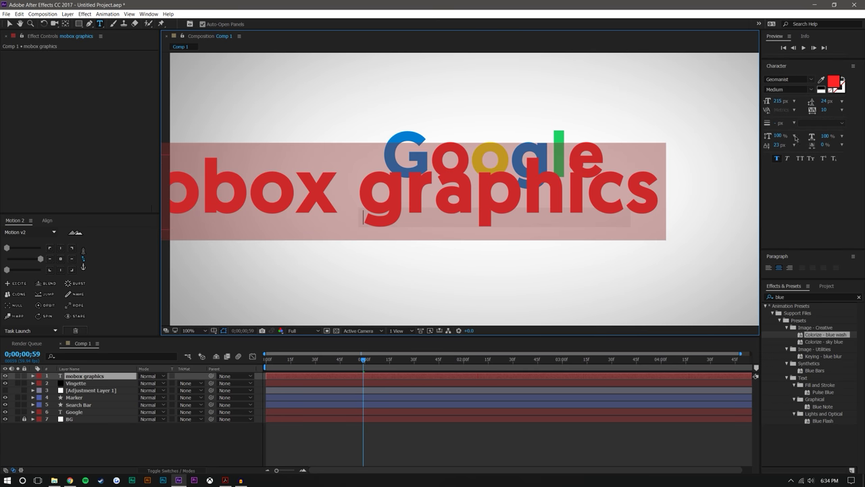
{"action": "left_click_drag", "start_coordinate": [781, 100], "coordinate": [760, 113]}
{"action": "left_click", "coordinate": [838, 85]}
{"action": "left_click_drag", "start_coordinate": [668, 300], "coordinate": [615, 340]}
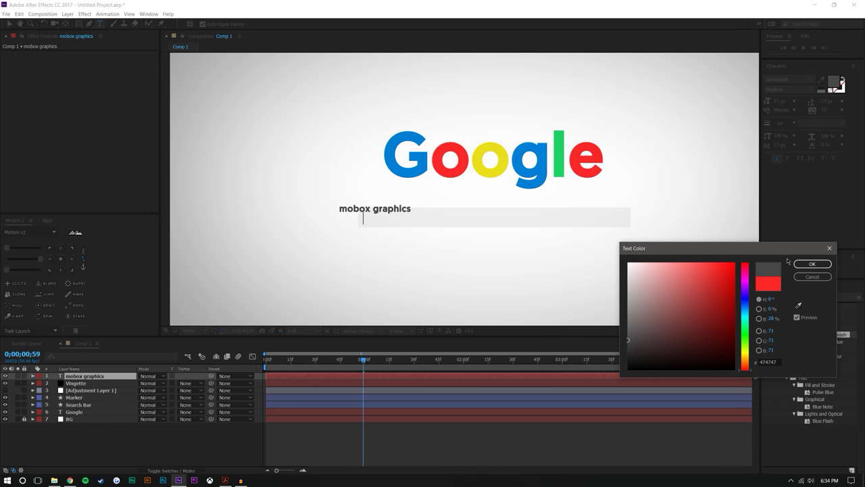
{"action": "left_click", "coordinate": [813, 264]}
- Center the anchor point of the "mobox graphics" text layer with Motion 2
{"action": "left_click", "coordinate": [9, 24]}
{"action": "scroll", "coordinate": [398, 248], "scroll_direction": "up", "scroll_amount": 1}
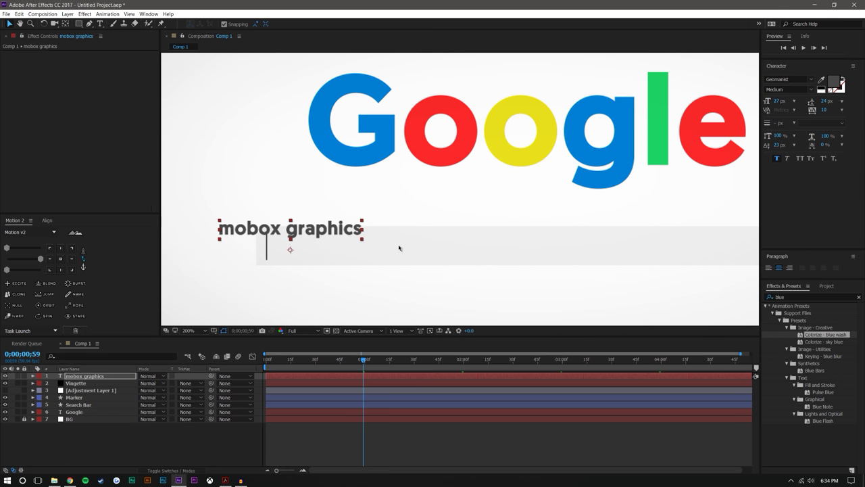
{"action": "left_click", "coordinate": [61, 259]}
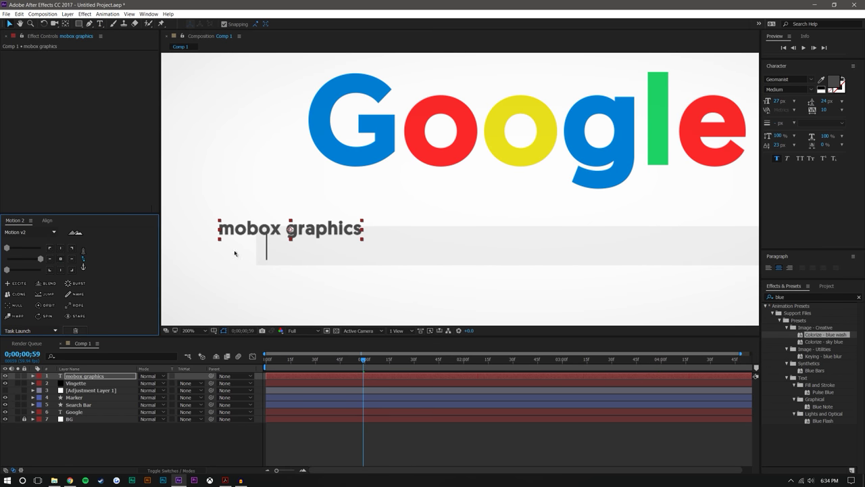